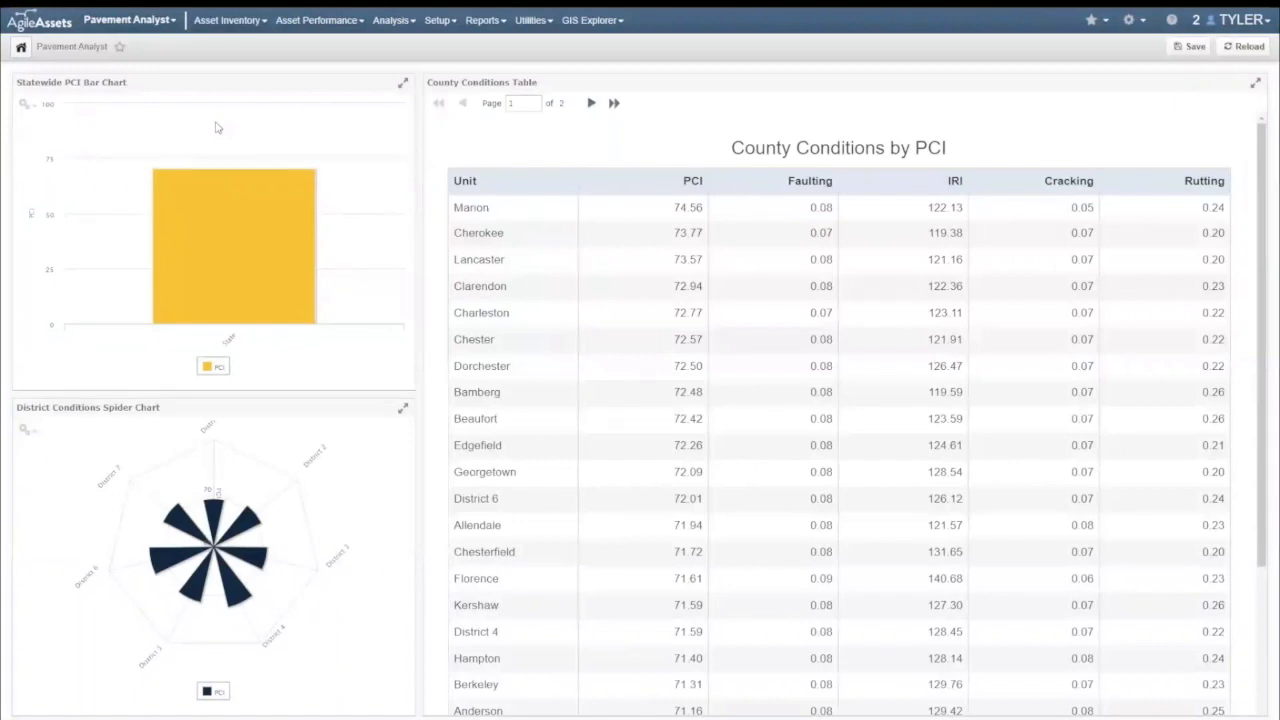
Examine the PCI values in the statewide bar chart and the district conditions spider chart.
{"action": "mouse_move", "coordinate": [243, 249]}
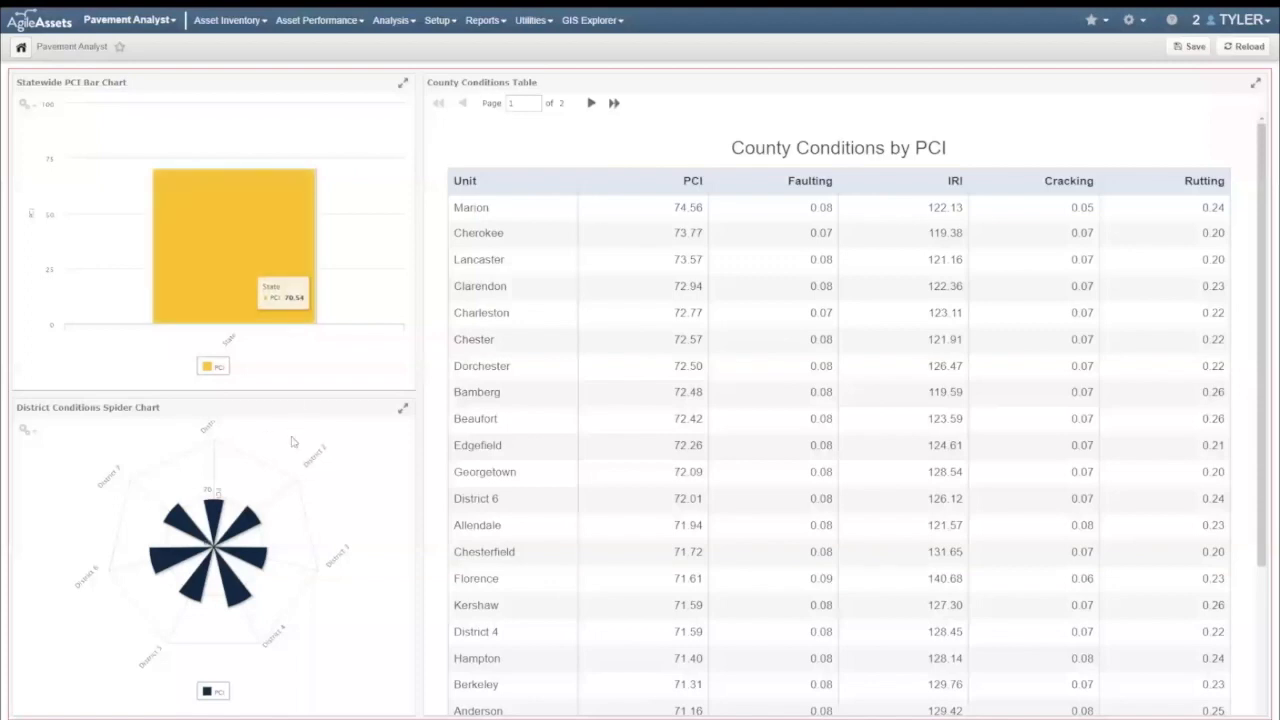
{"action": "mouse_move", "coordinate": [296, 475]}
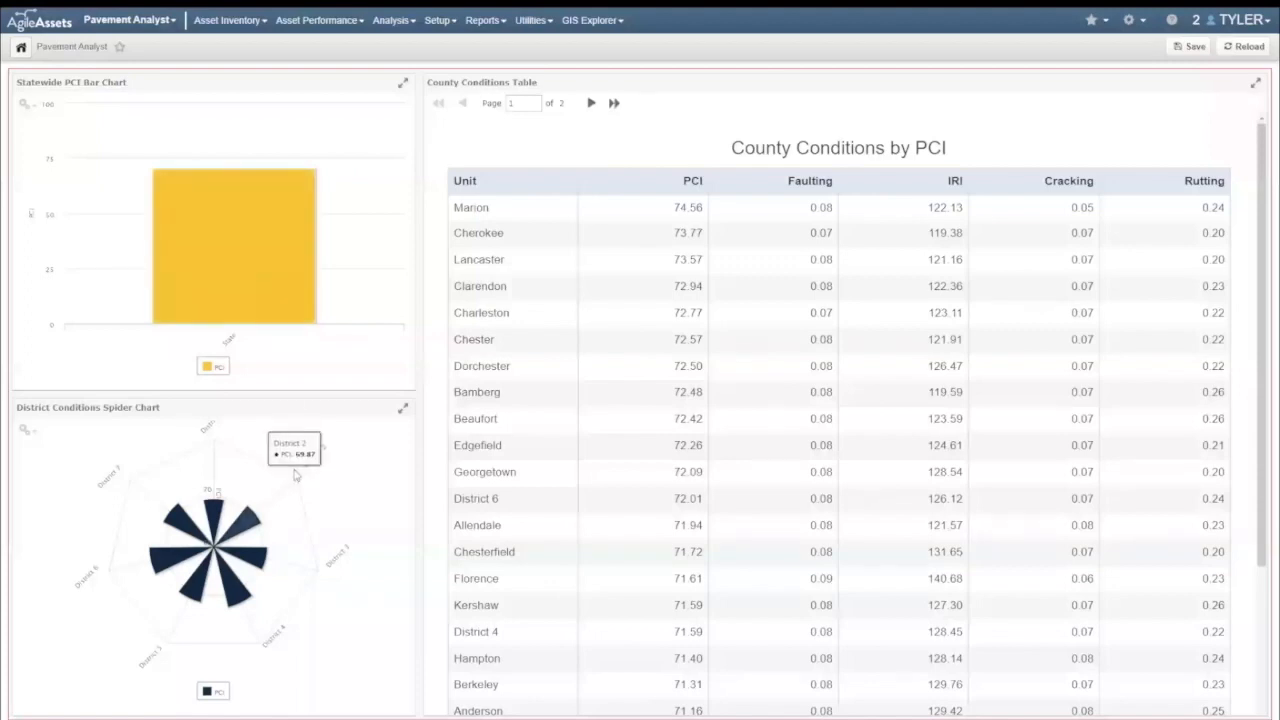
{"action": "mouse_move", "coordinate": [164, 557]}
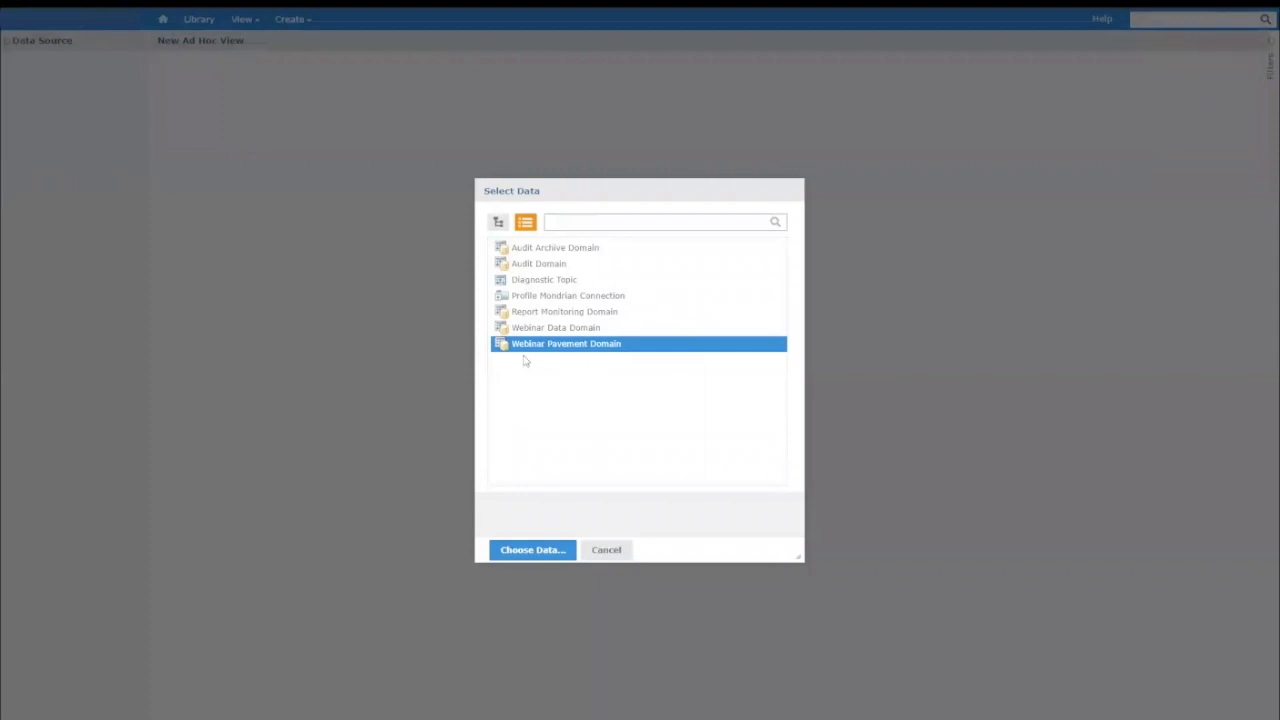
Create an ad hoc view from the Webinar Pavement Domain with all fields of ams_vw_gis_network_master_agg.
{"action": "left_click", "coordinate": [534, 551]}
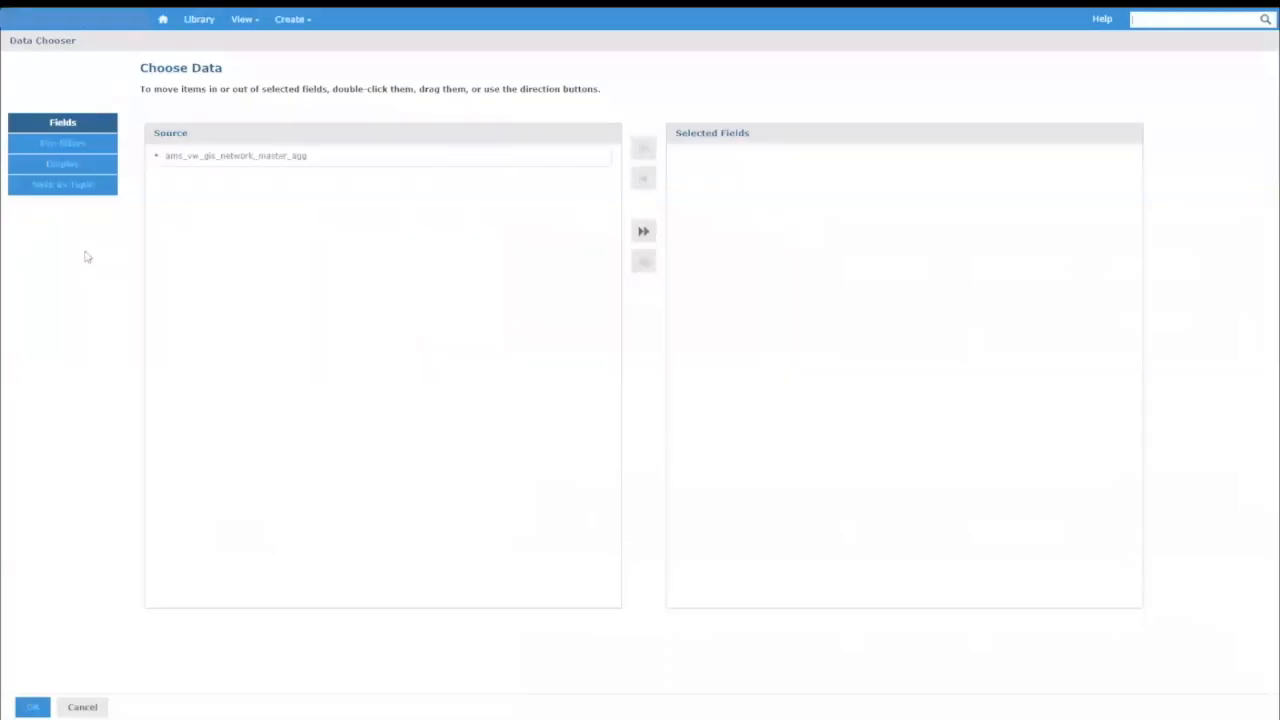
{"action": "left_click", "coordinate": [156, 158]}
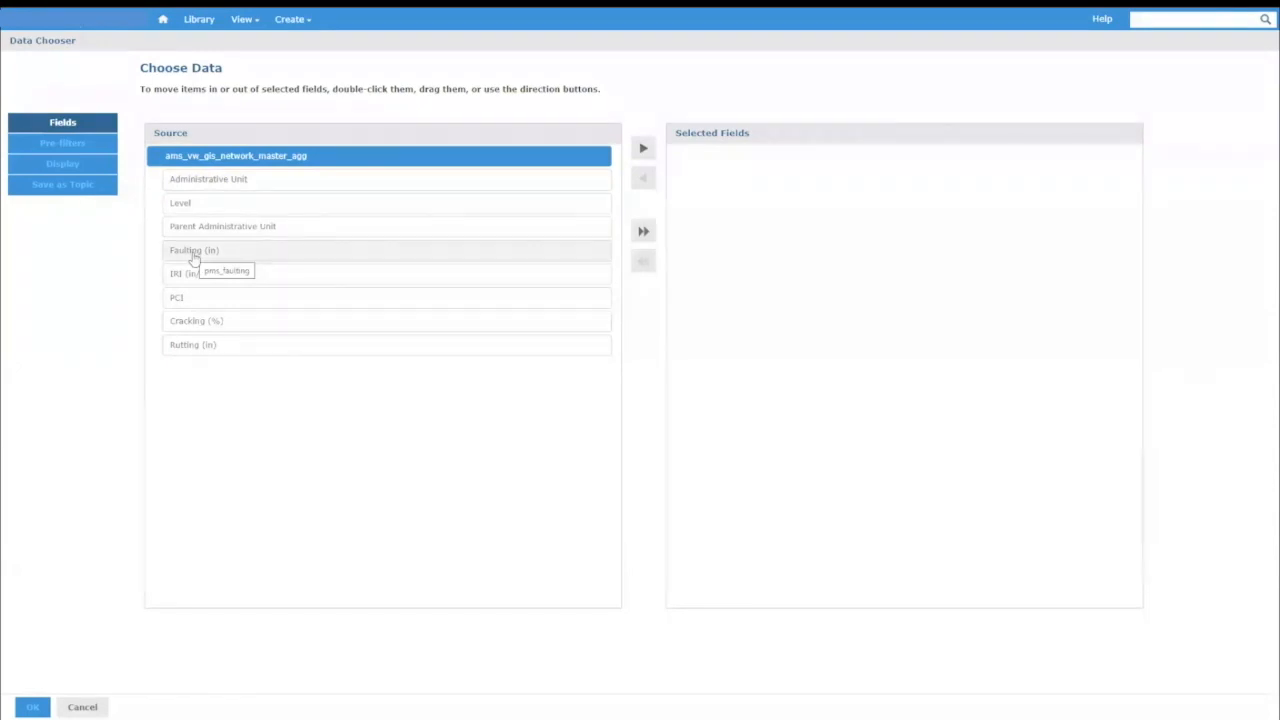
{"action": "left_click", "coordinate": [645, 150]}
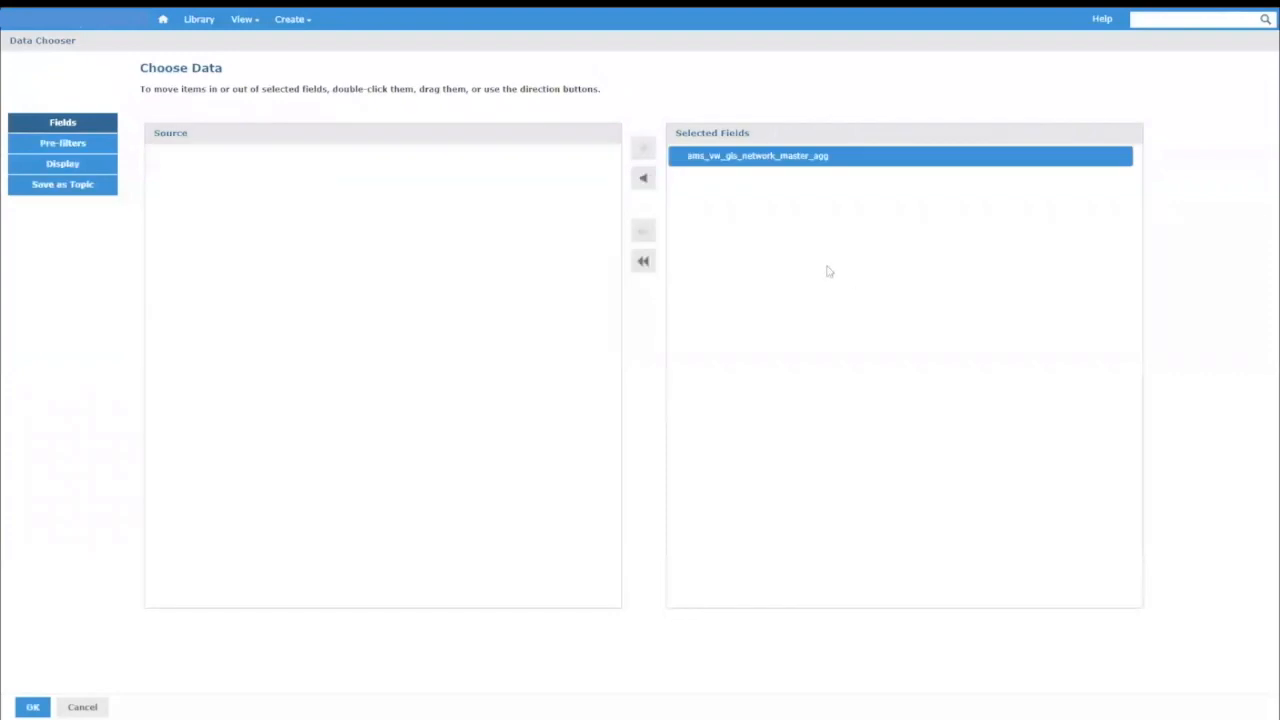
{"action": "left_click", "coordinate": [40, 708]}
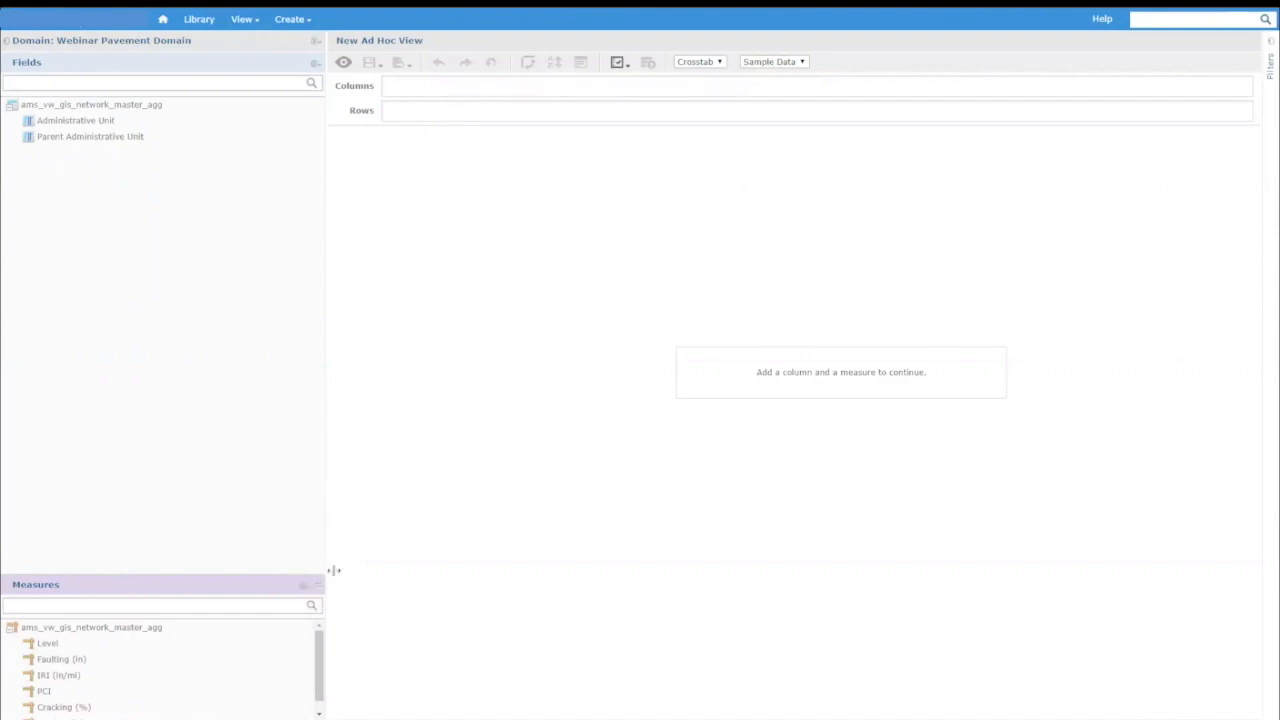
Enlarge the Measures area to show all measures and set the view type to Table.
{"action": "left_click_drag", "start_coordinate": [314, 583], "coordinate": [317, 505]}
{"action": "left_click", "coordinate": [77, 122]}
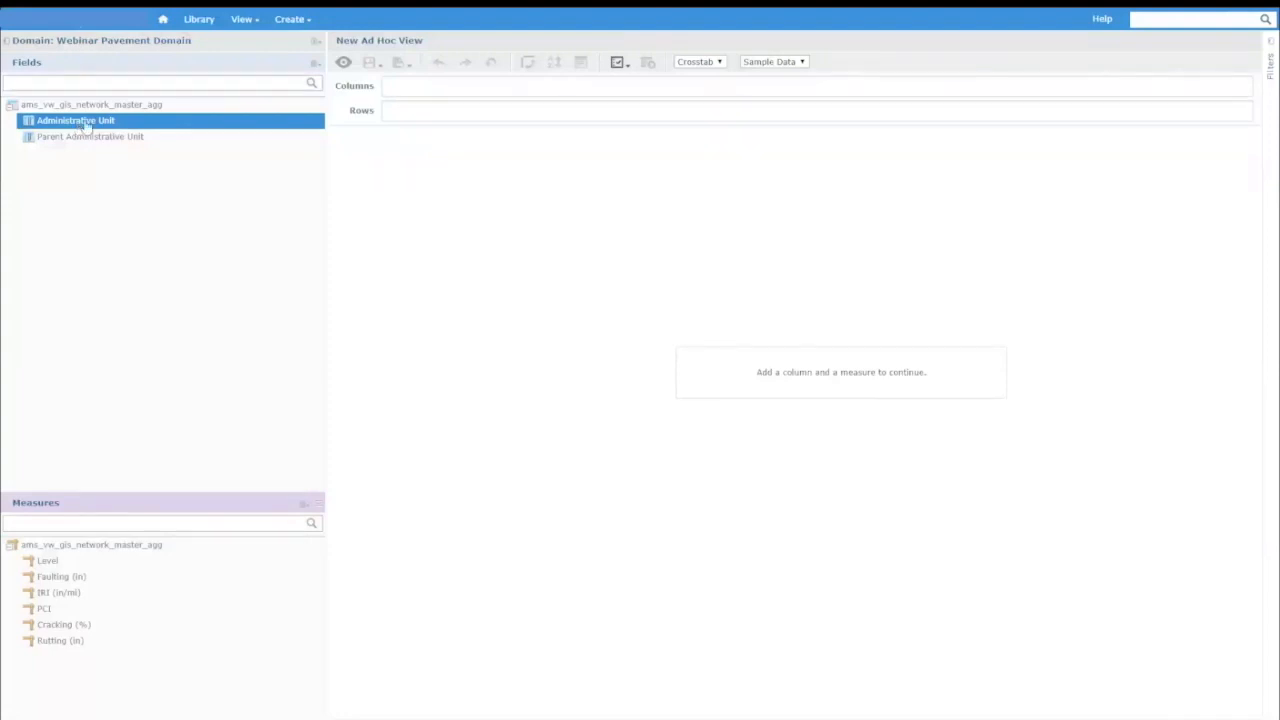
{"action": "left_click", "coordinate": [160, 241]}
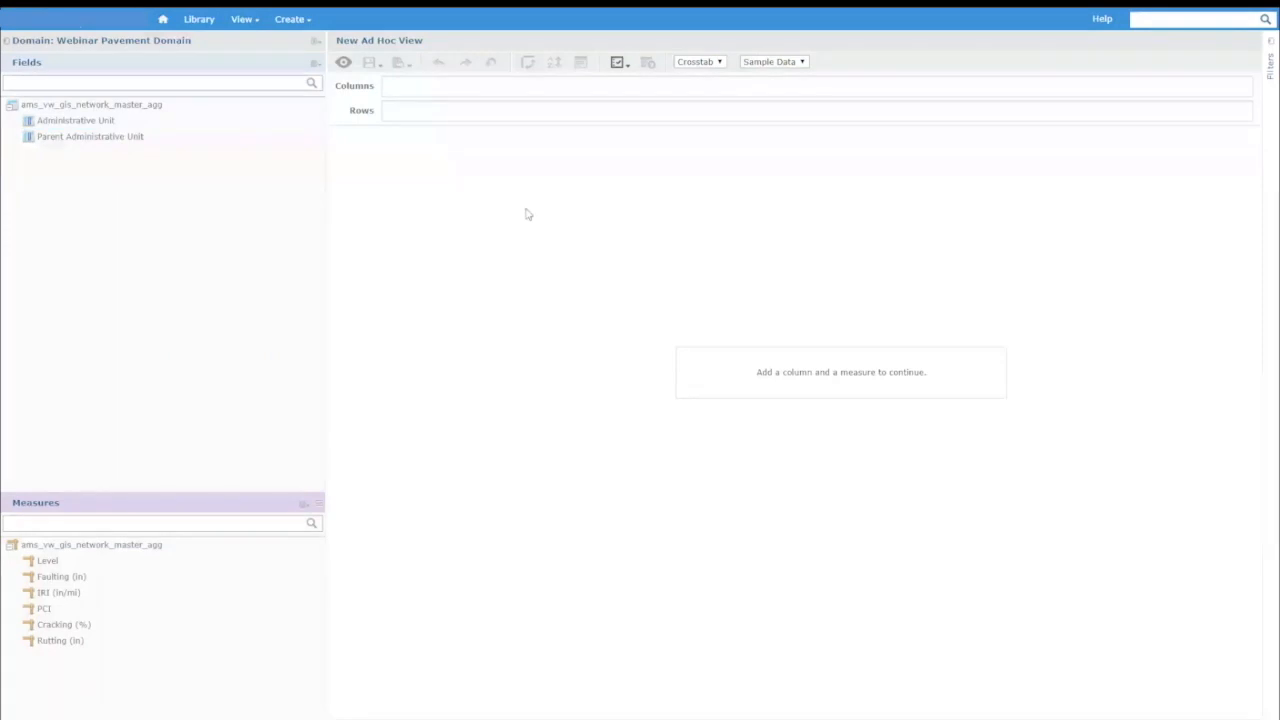
{"action": "left_click", "coordinate": [719, 65]}
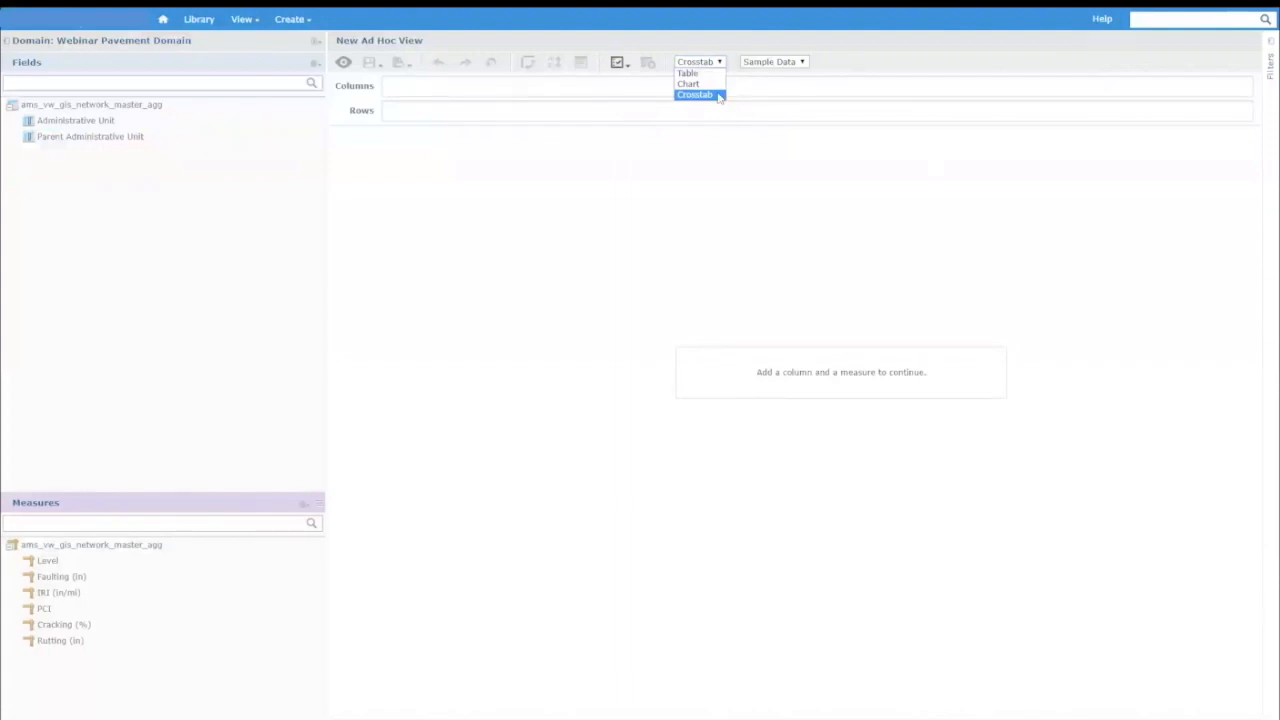
{"action": "left_click", "coordinate": [696, 74]}
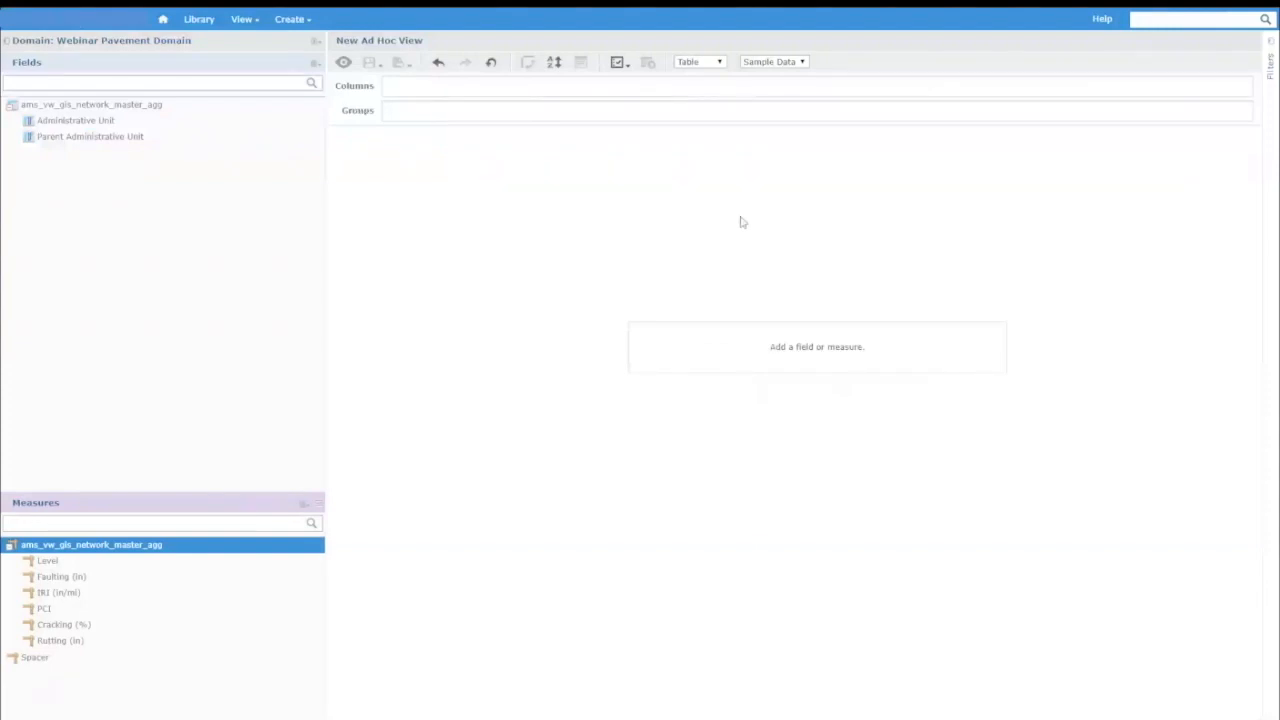
Add the Administrative Unit field and the PCI measure as table columns.
{"action": "left_click", "coordinate": [51, 124]}
{"action": "left_click_drag", "start_coordinate": [51, 125], "coordinate": [581, 277]}
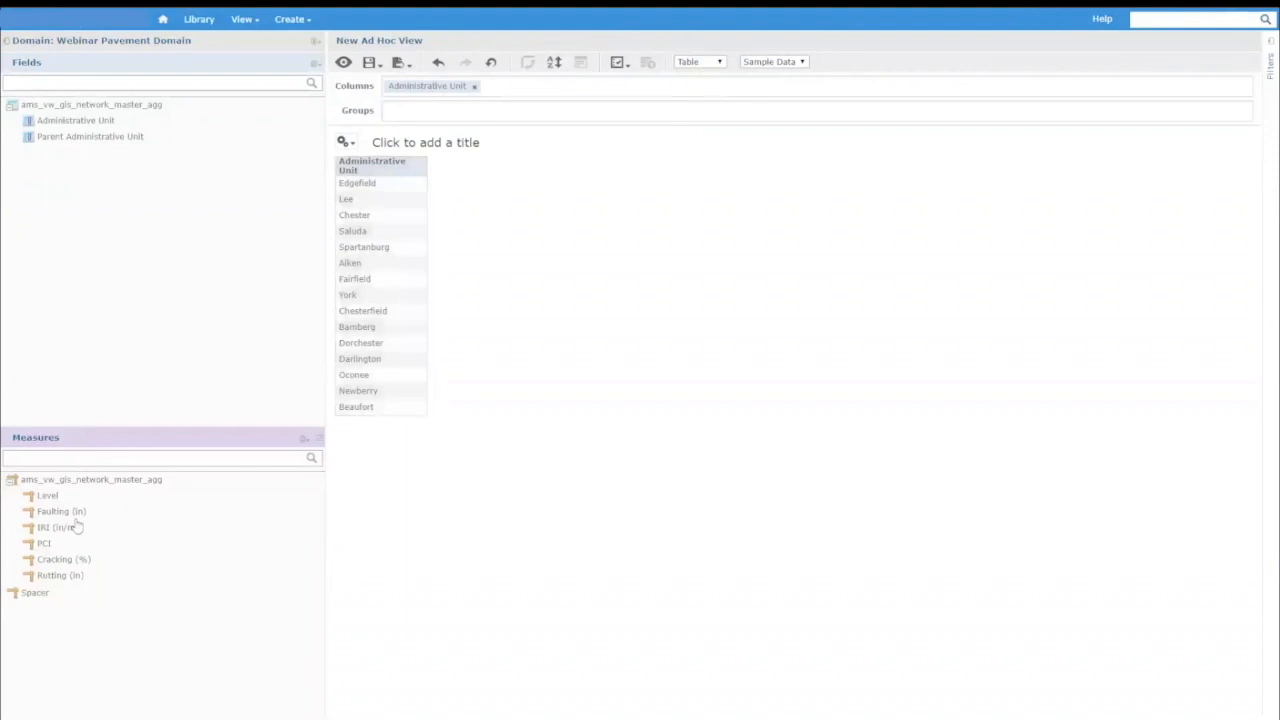
{"action": "left_click_drag", "start_coordinate": [41, 545], "coordinate": [449, 401]}
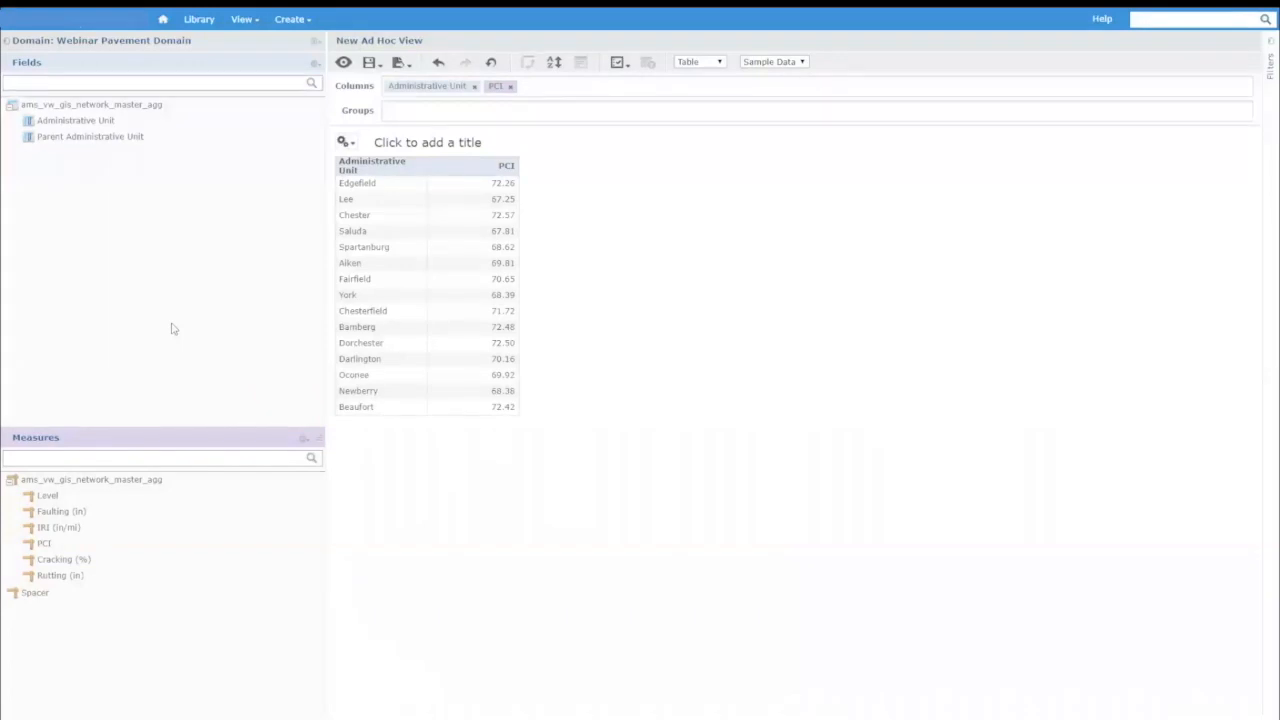
Change the view type to Chart and inspect the PCI bars of the administrative units.
{"action": "left_click", "coordinate": [709, 66]}
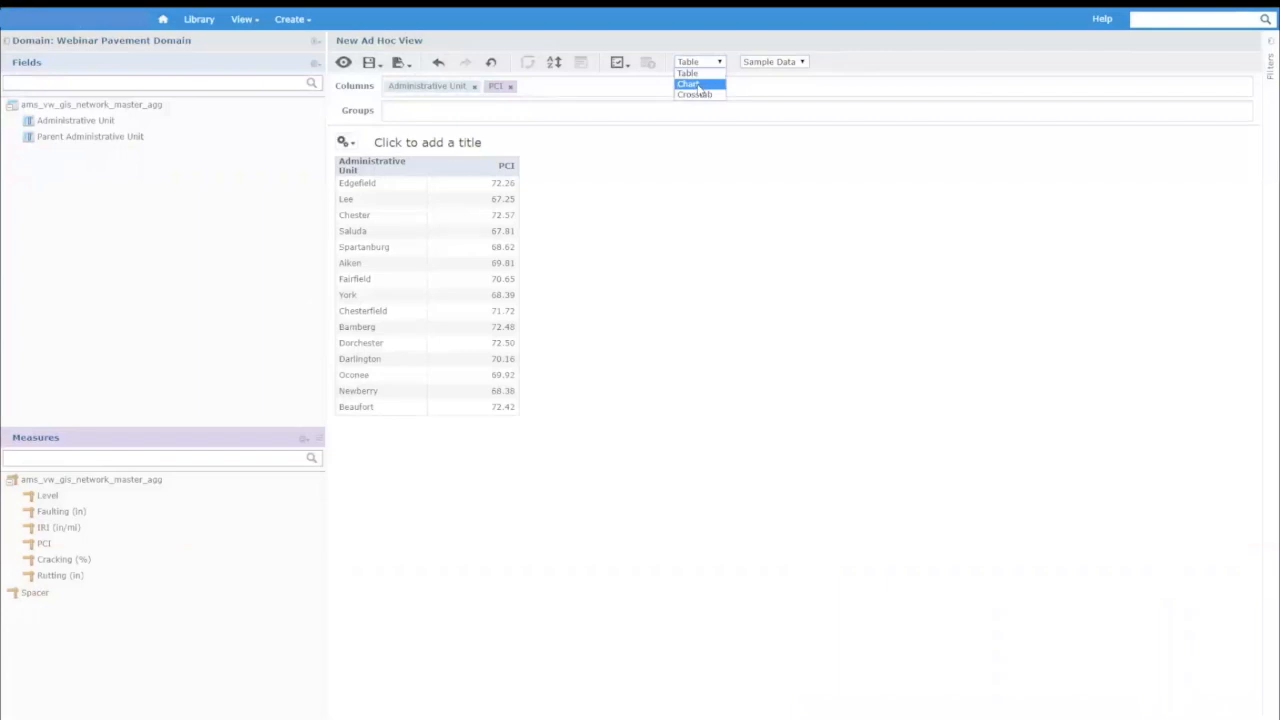
{"action": "left_click", "coordinate": [690, 84]}
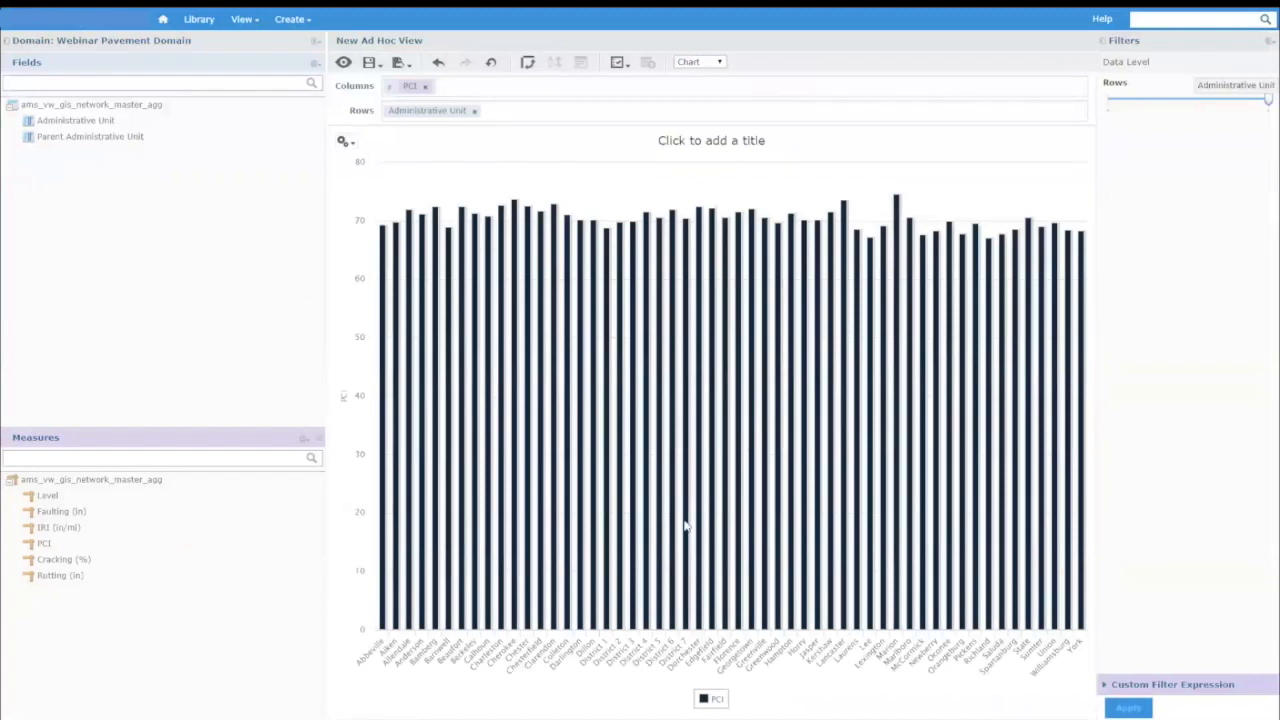
{"action": "mouse_move", "coordinate": [735, 640]}
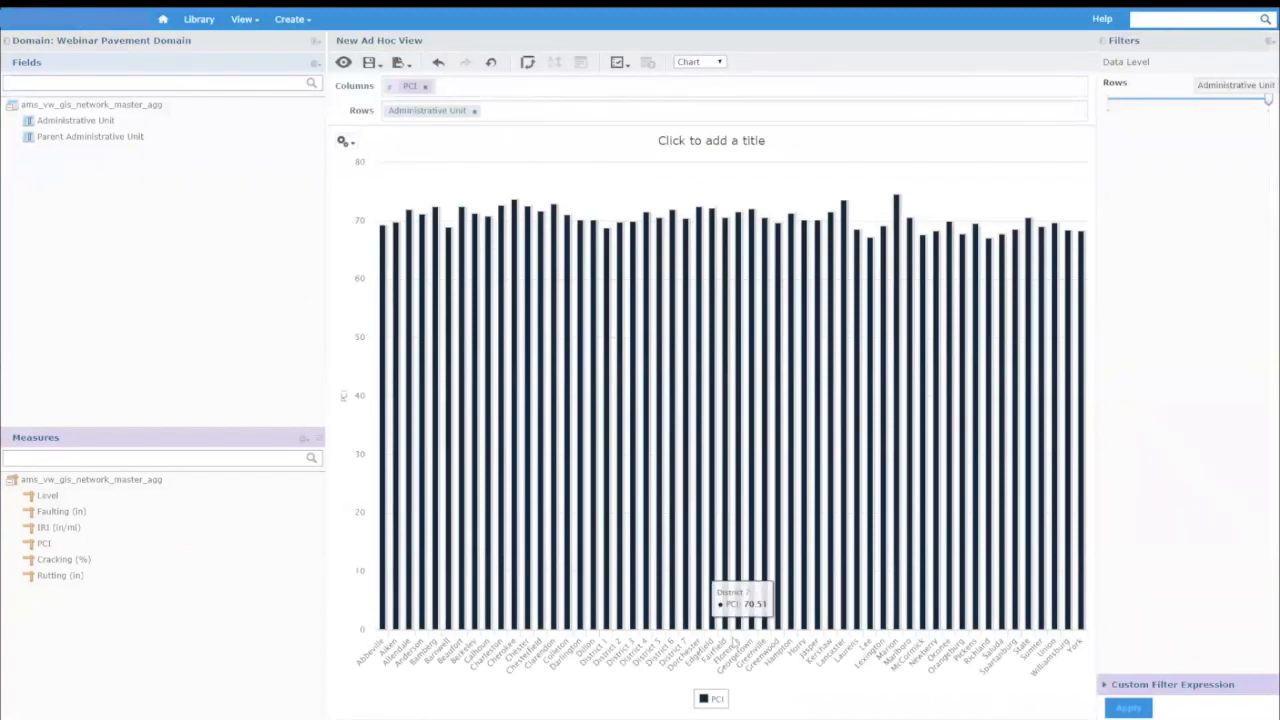
{"action": "mouse_move", "coordinate": [396, 490]}
{"action": "mouse_move", "coordinate": [382, 365]}
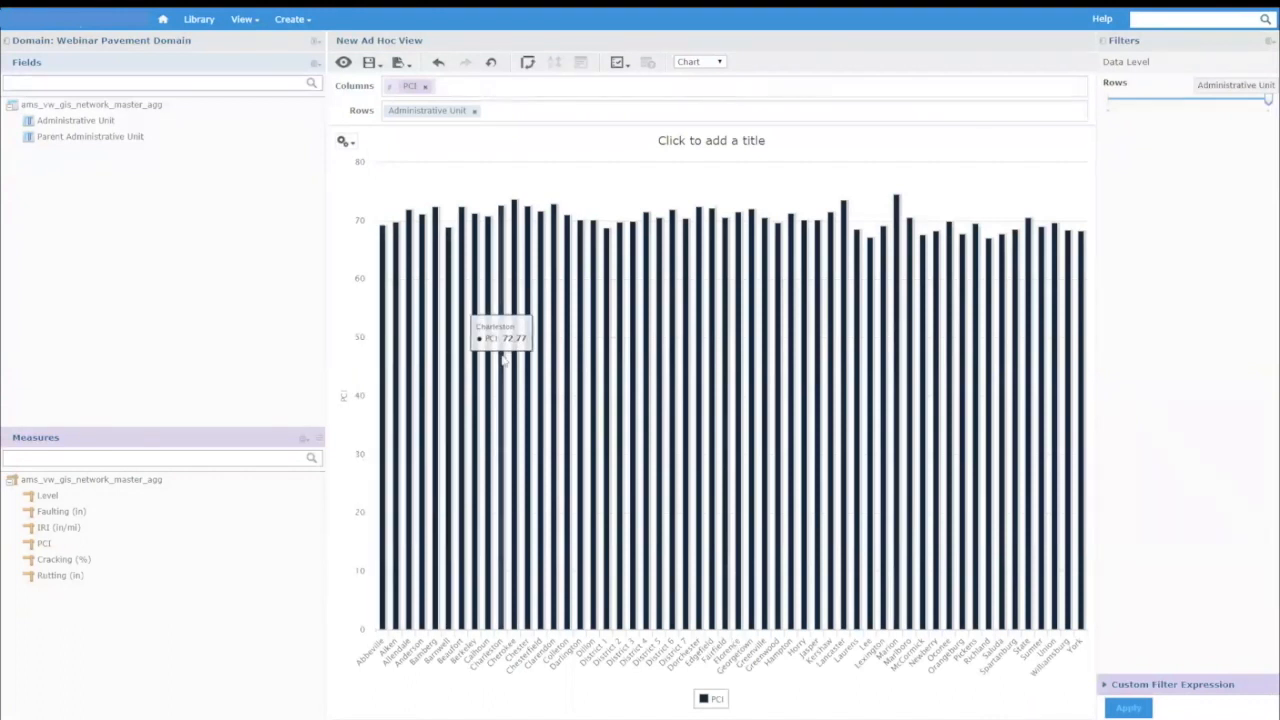
{"action": "mouse_move", "coordinate": [677, 365]}
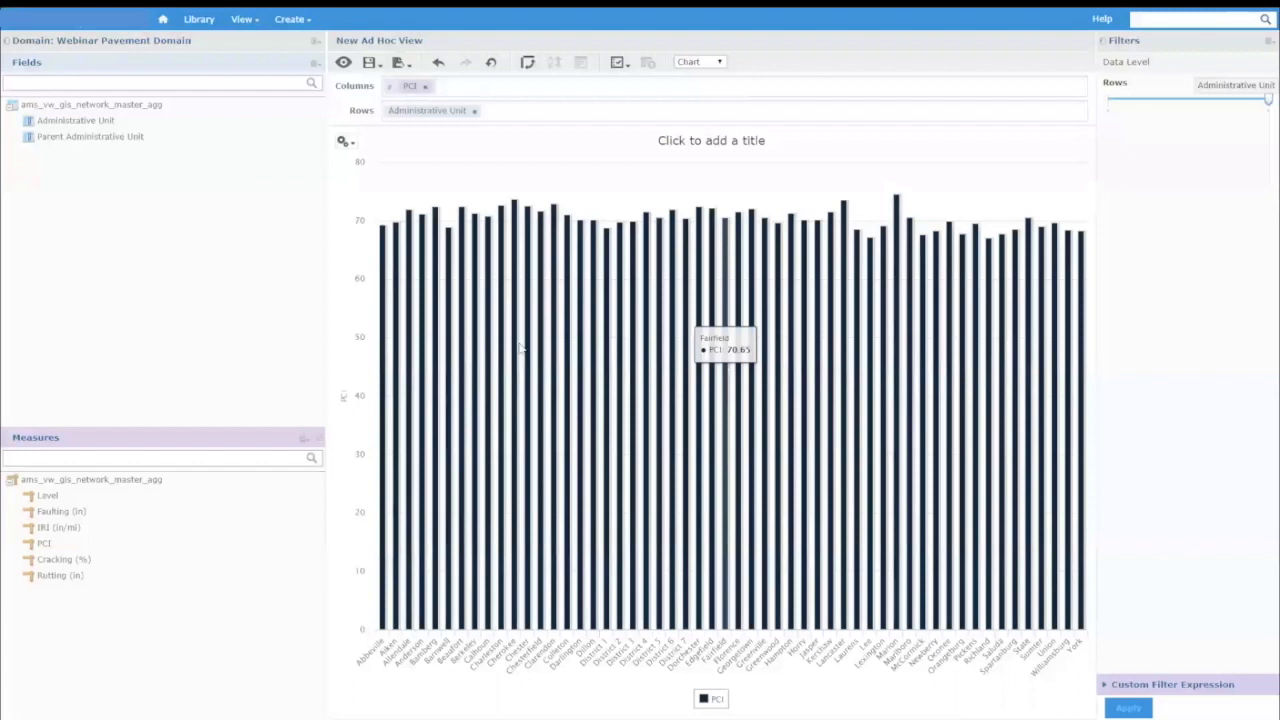
Create a filter on Parent Administrative Unit, set it to equal None, and apply it to the chart.
{"action": "left_click", "coordinate": [78, 140]}
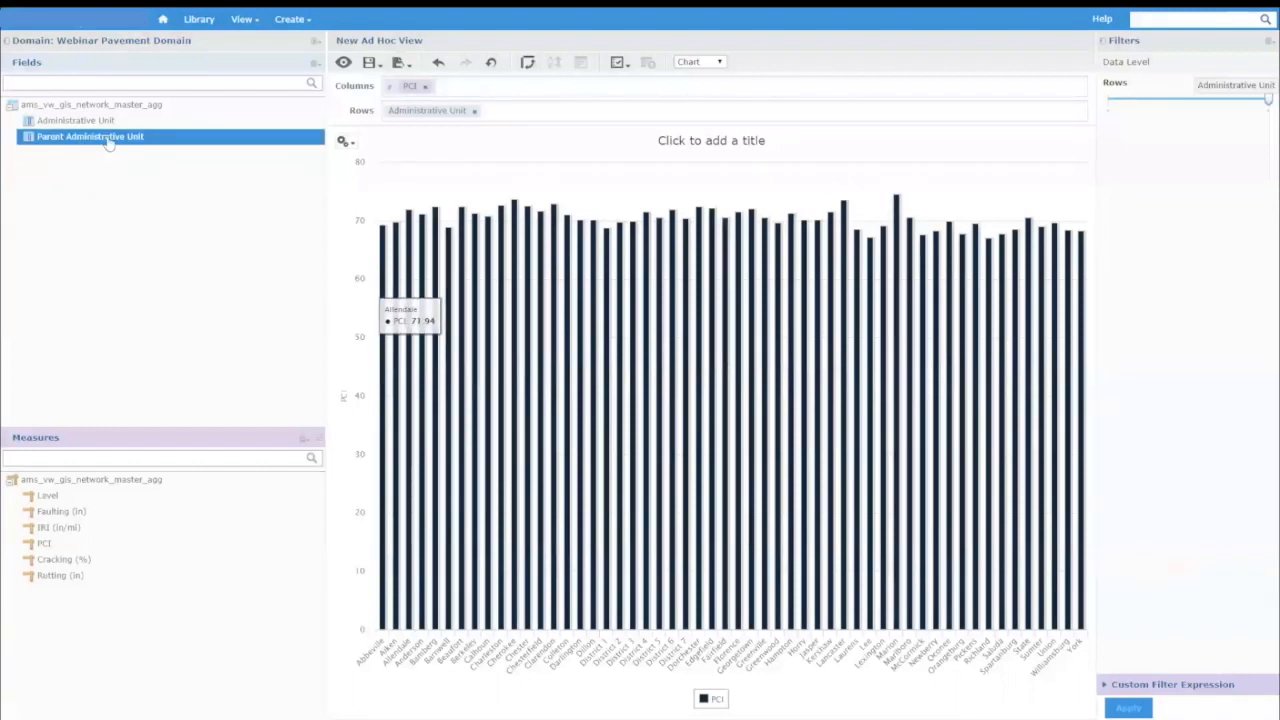
{"action": "right_click", "coordinate": [109, 138]}
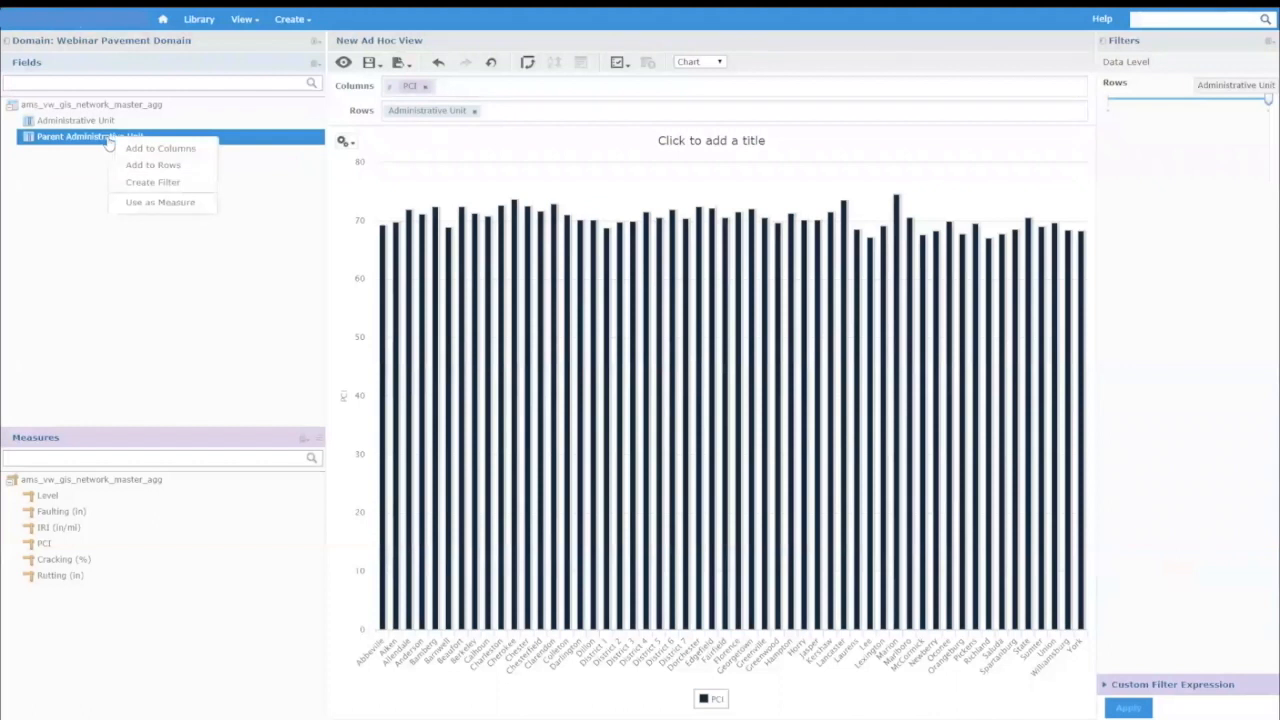
{"action": "left_click", "coordinate": [148, 186]}
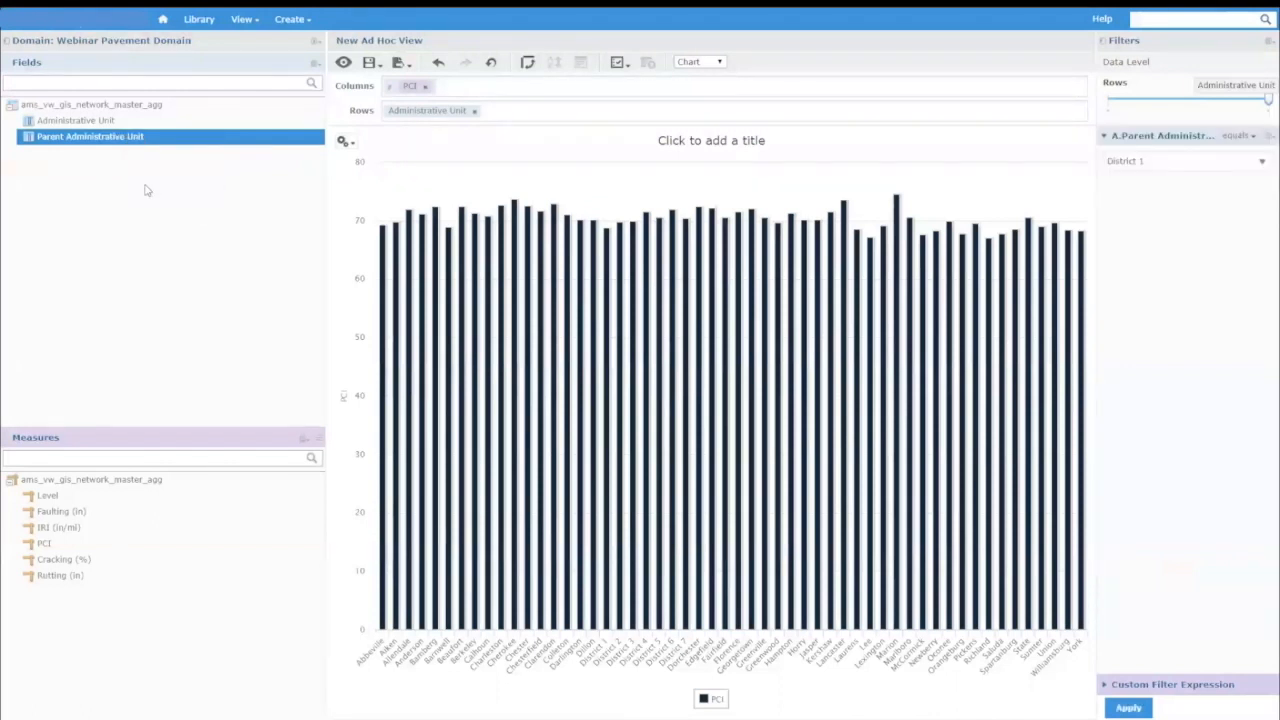
{"action": "left_click", "coordinate": [1223, 170]}
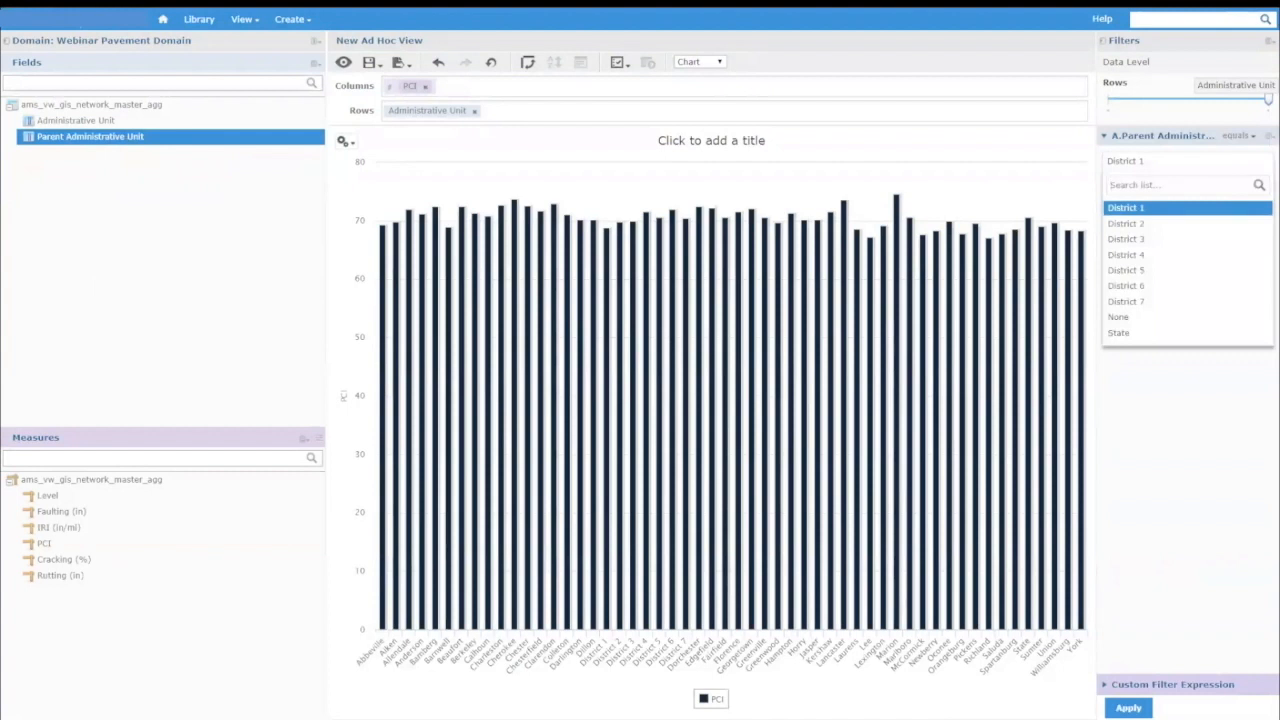
{"action": "left_click", "coordinate": [1150, 317]}
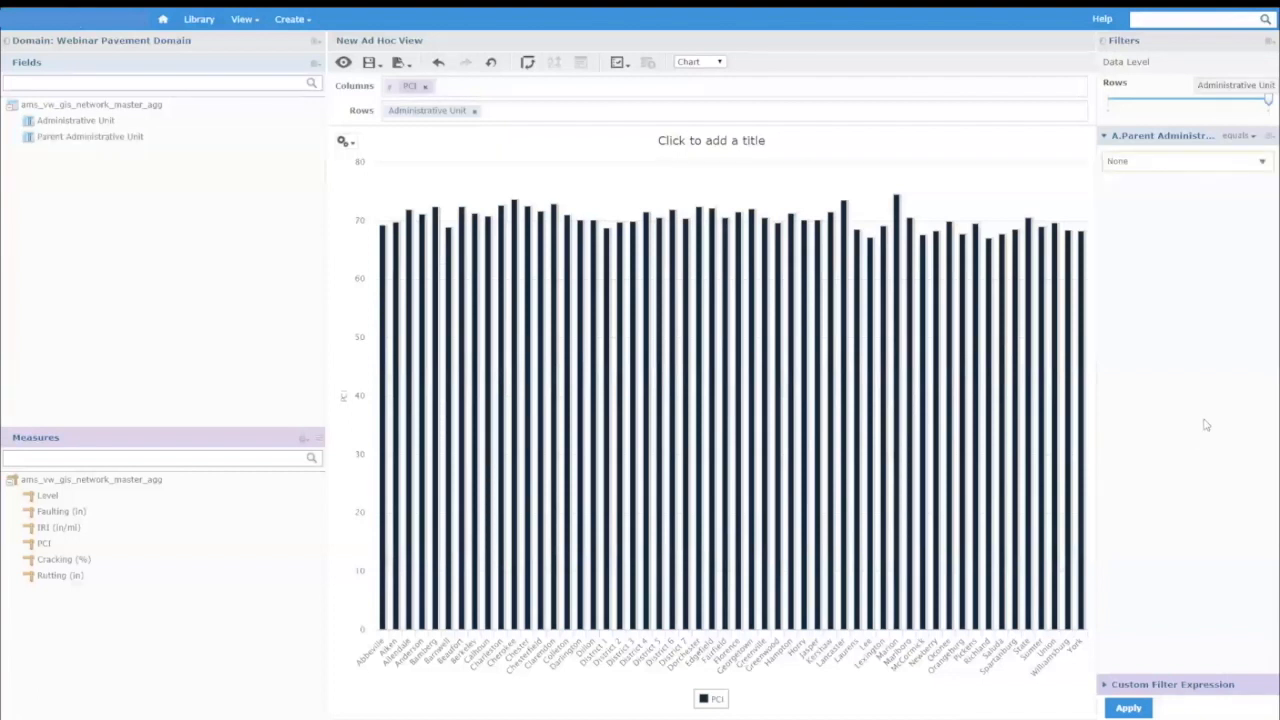
{"action": "left_click", "coordinate": [1128, 708]}
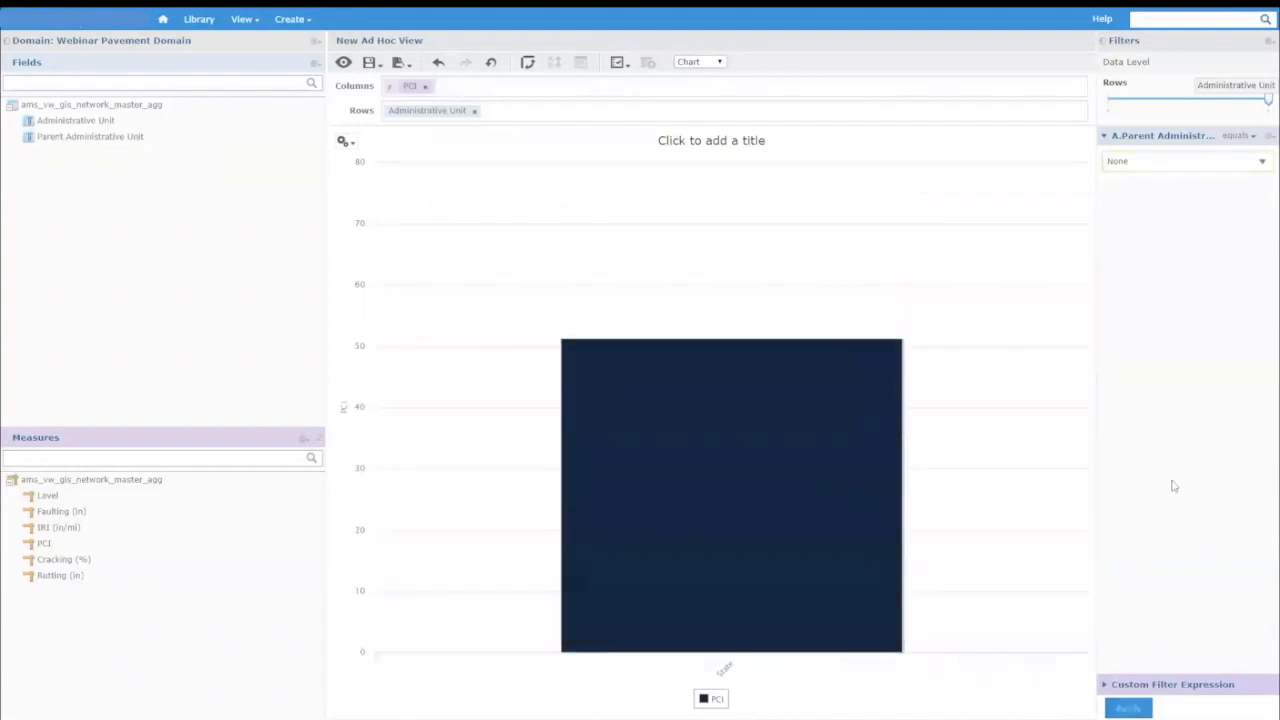
{"action": "mouse_move", "coordinate": [657, 498]}
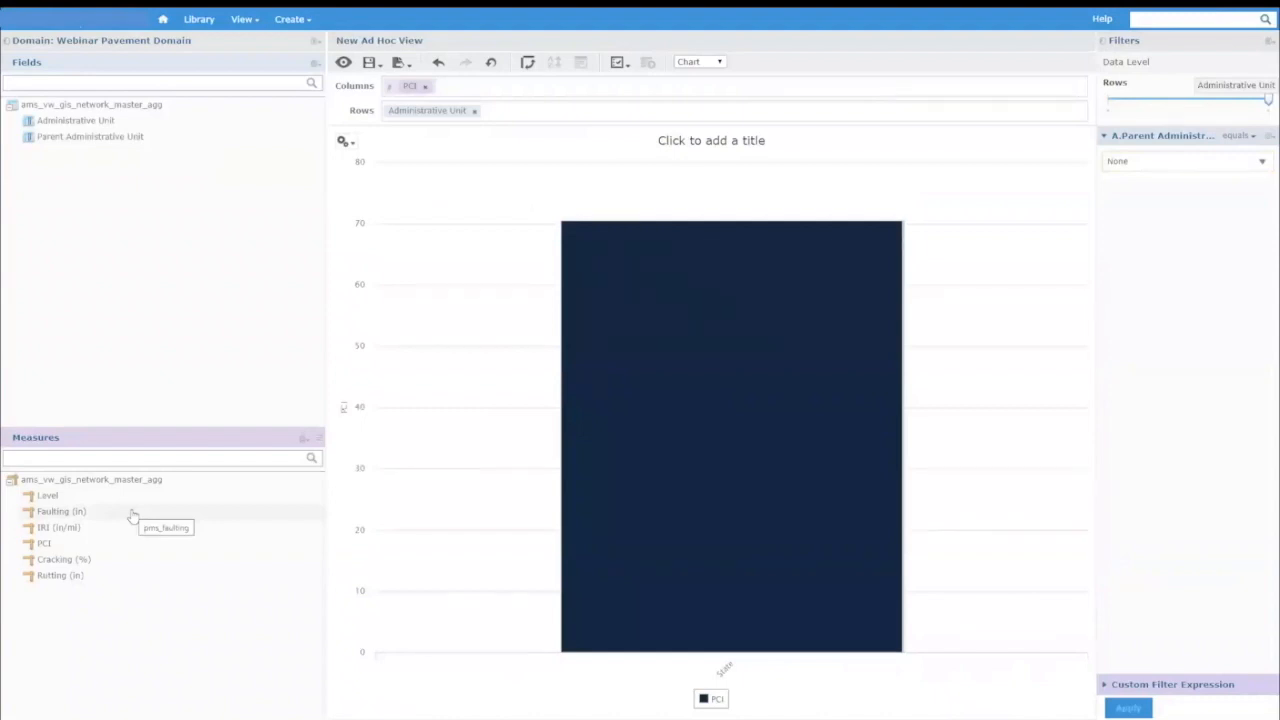
Add the Faulting (in), Cracking (%), Rutting (in) and IRI (in/mi) measures to the chart columns after PCI.
{"action": "left_click", "coordinate": [57, 515]}
{"action": "left_click_drag", "start_coordinate": [57, 515], "coordinate": [450, 86]}
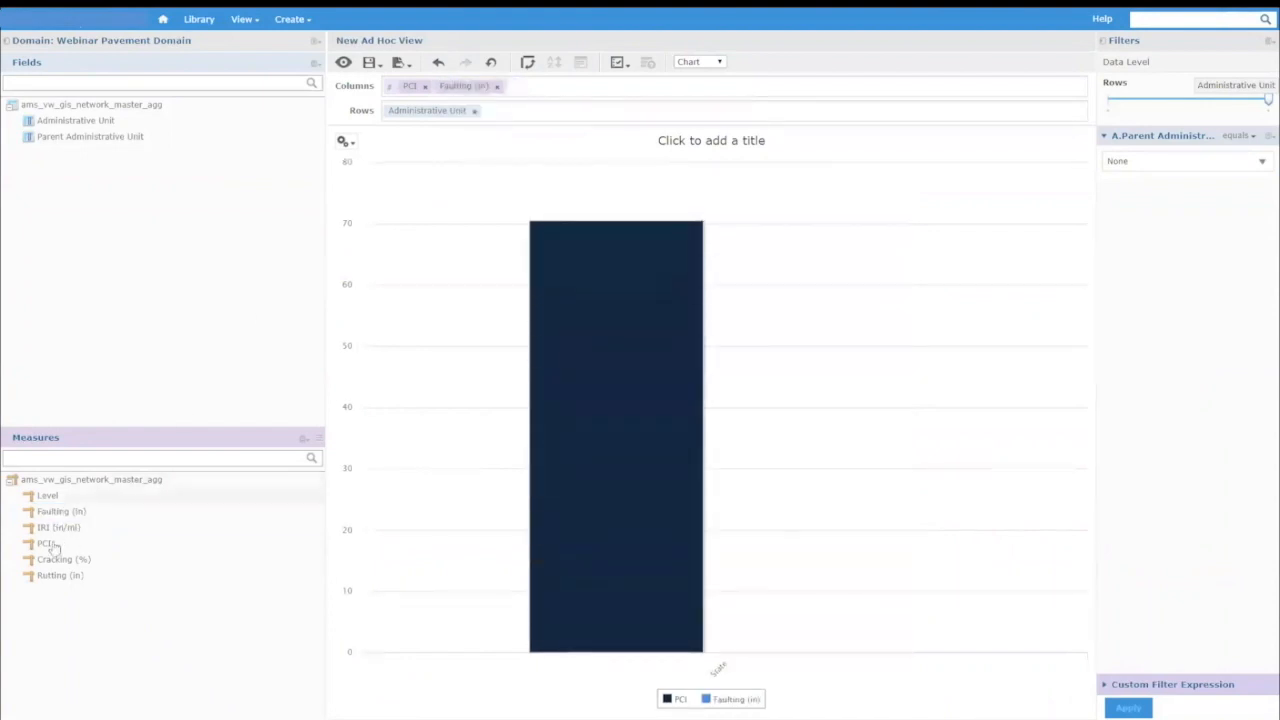
{"action": "left_click_drag", "start_coordinate": [57, 560], "coordinate": [525, 82]}
{"action": "left_click_drag", "start_coordinate": [57, 575], "coordinate": [593, 90]}
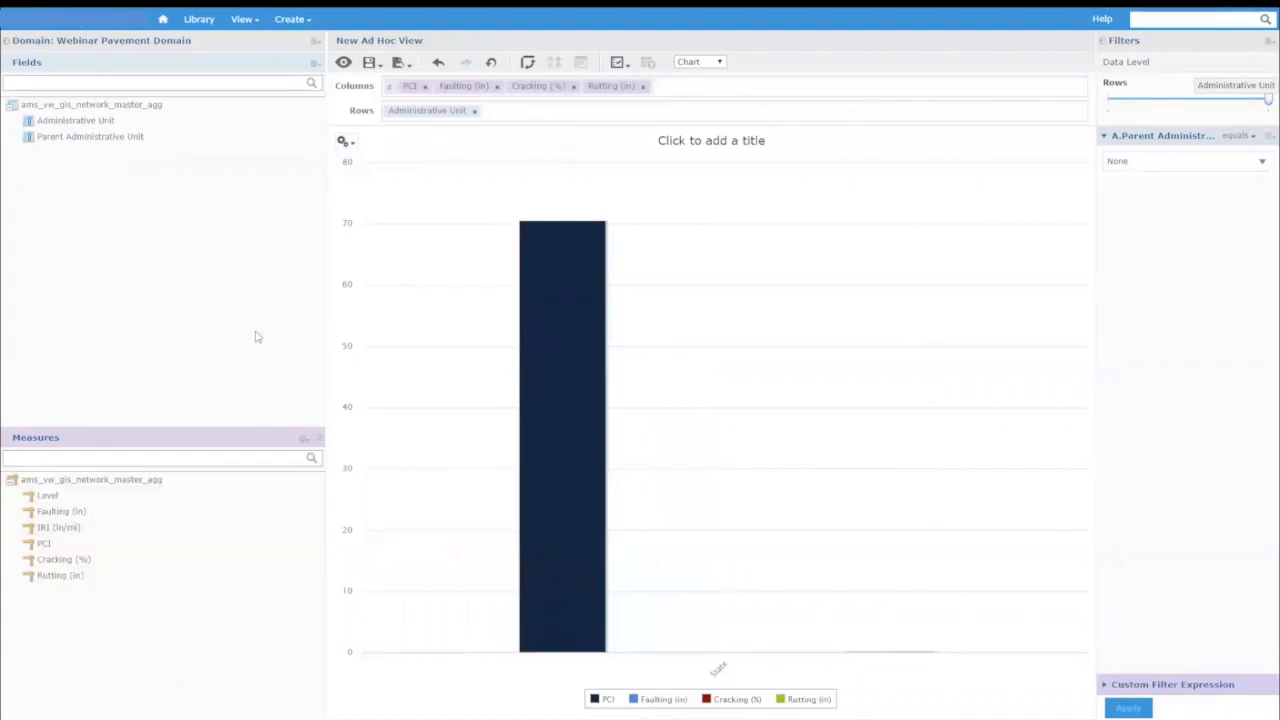
{"action": "left_click", "coordinate": [58, 527]}
{"action": "left_click_drag", "start_coordinate": [60, 527], "coordinate": [672, 88]}
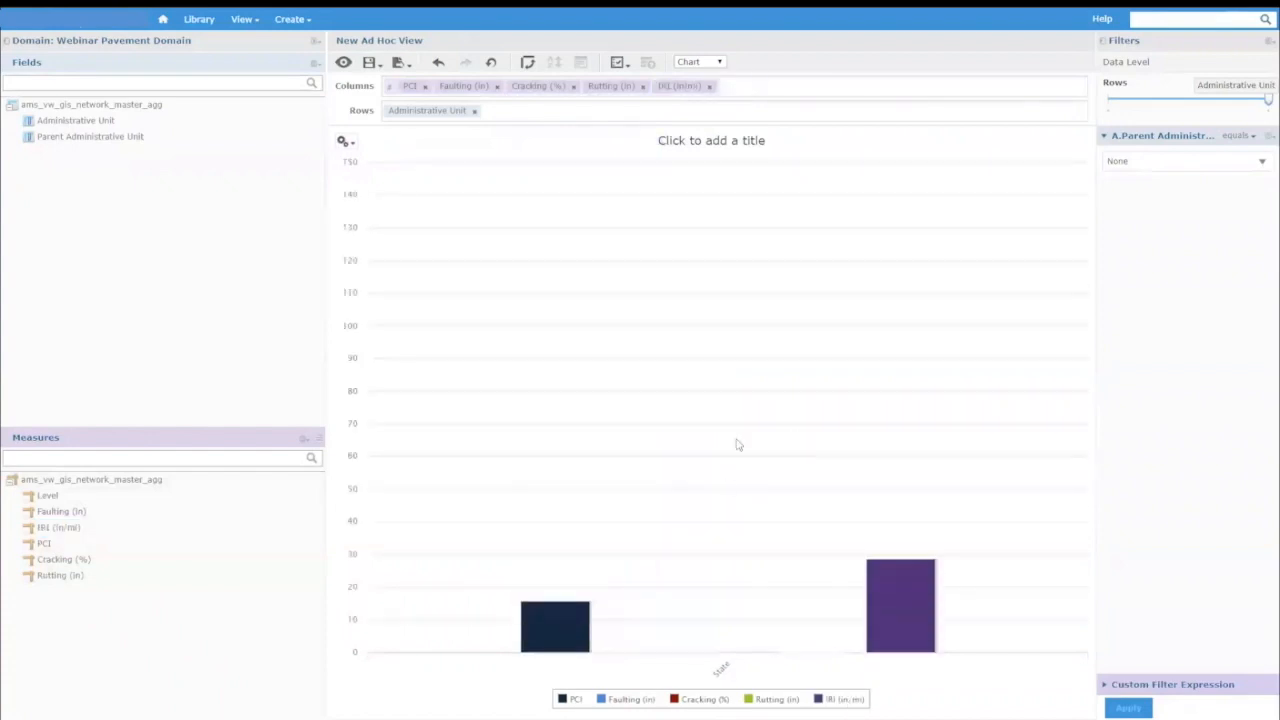
{"action": "mouse_move", "coordinate": [583, 552]}
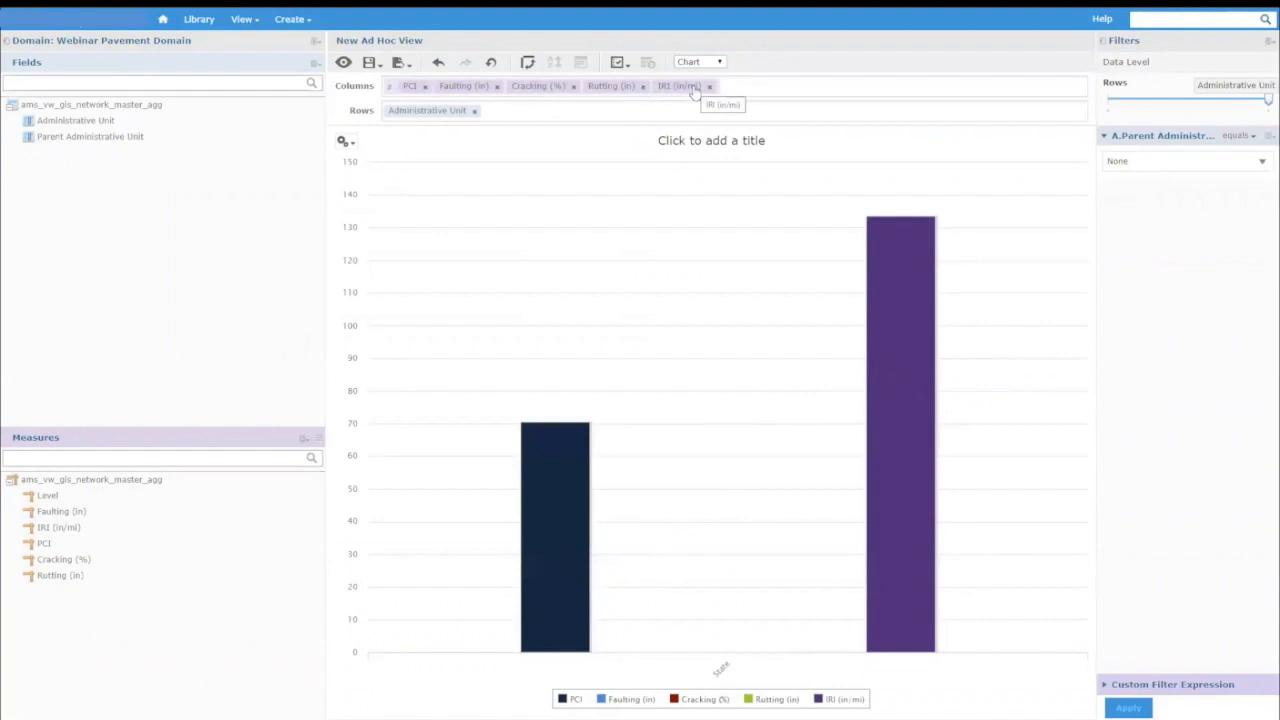
Change the chart type to Multi-Axis Column.
{"action": "left_click", "coordinate": [342, 142]}
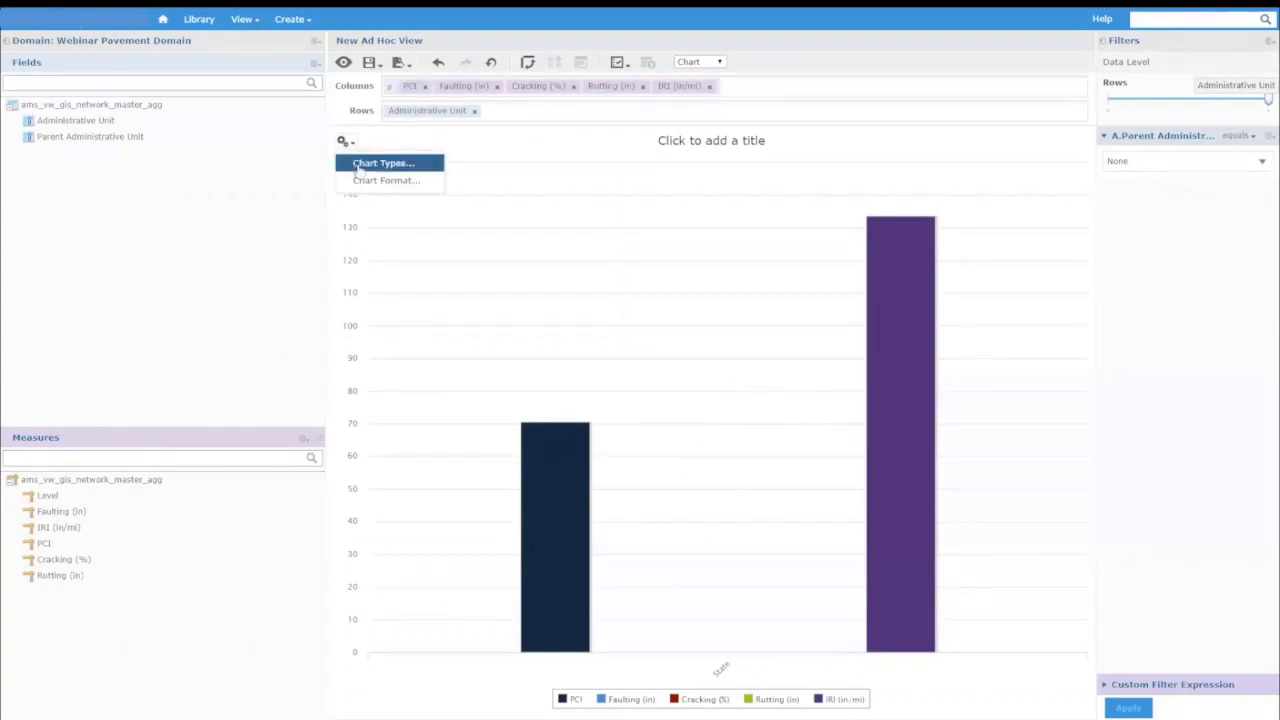
{"action": "left_click", "coordinate": [360, 168]}
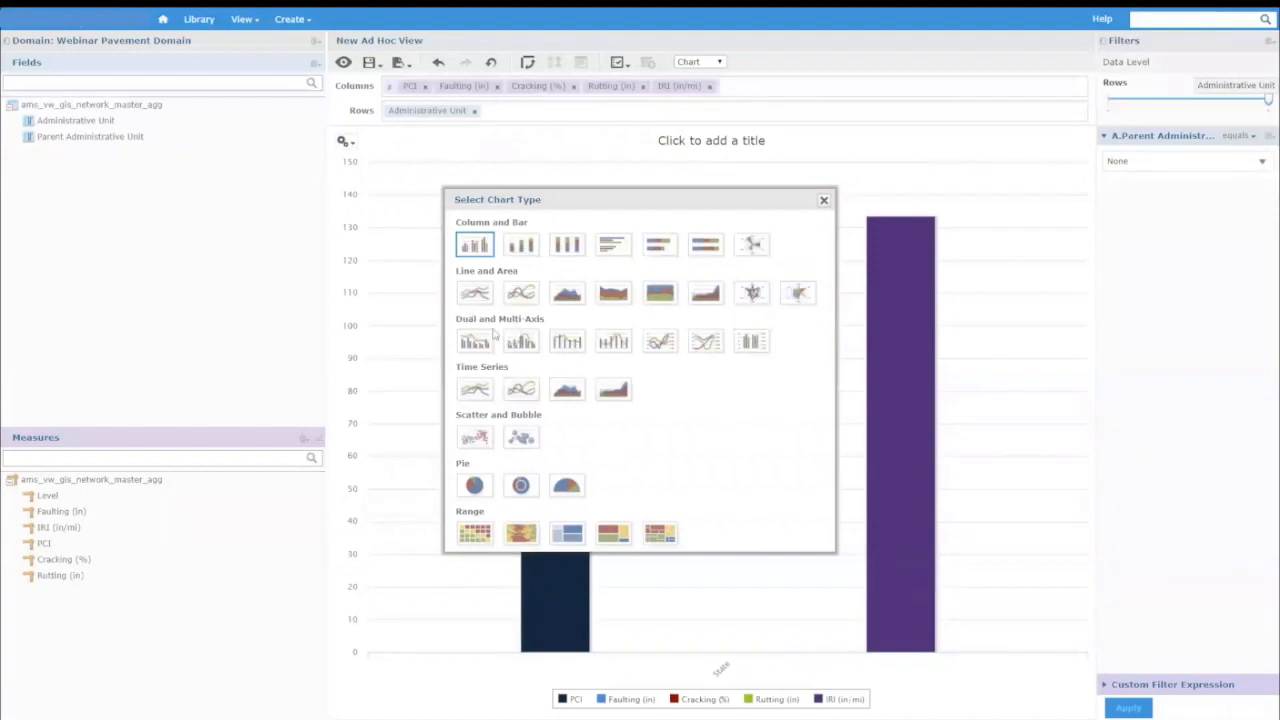
{"action": "left_click", "coordinate": [751, 343]}
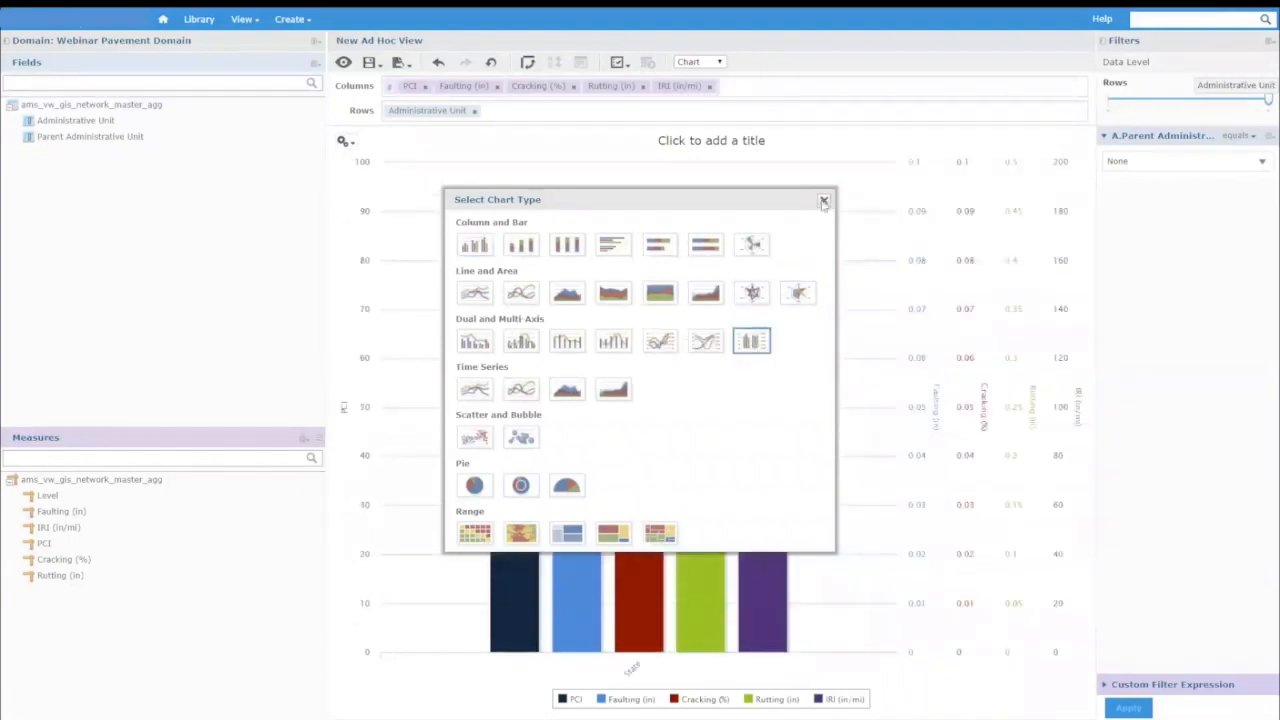
{"action": "left_click", "coordinate": [824, 202]}
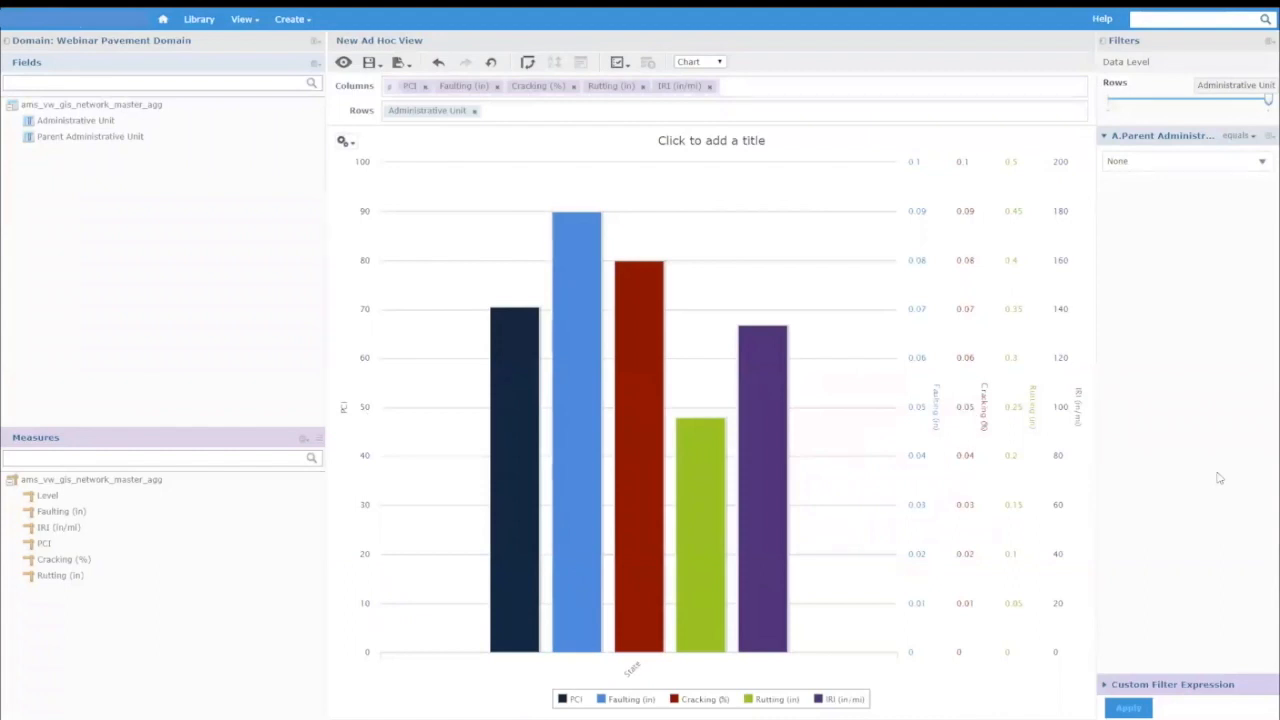
Set the Parent Administrative Unit filter to State and apply it to chart the districts.
{"action": "left_click", "coordinate": [1157, 166]}
{"action": "left_click", "coordinate": [1127, 338]}
{"action": "left_click", "coordinate": [1119, 710]}
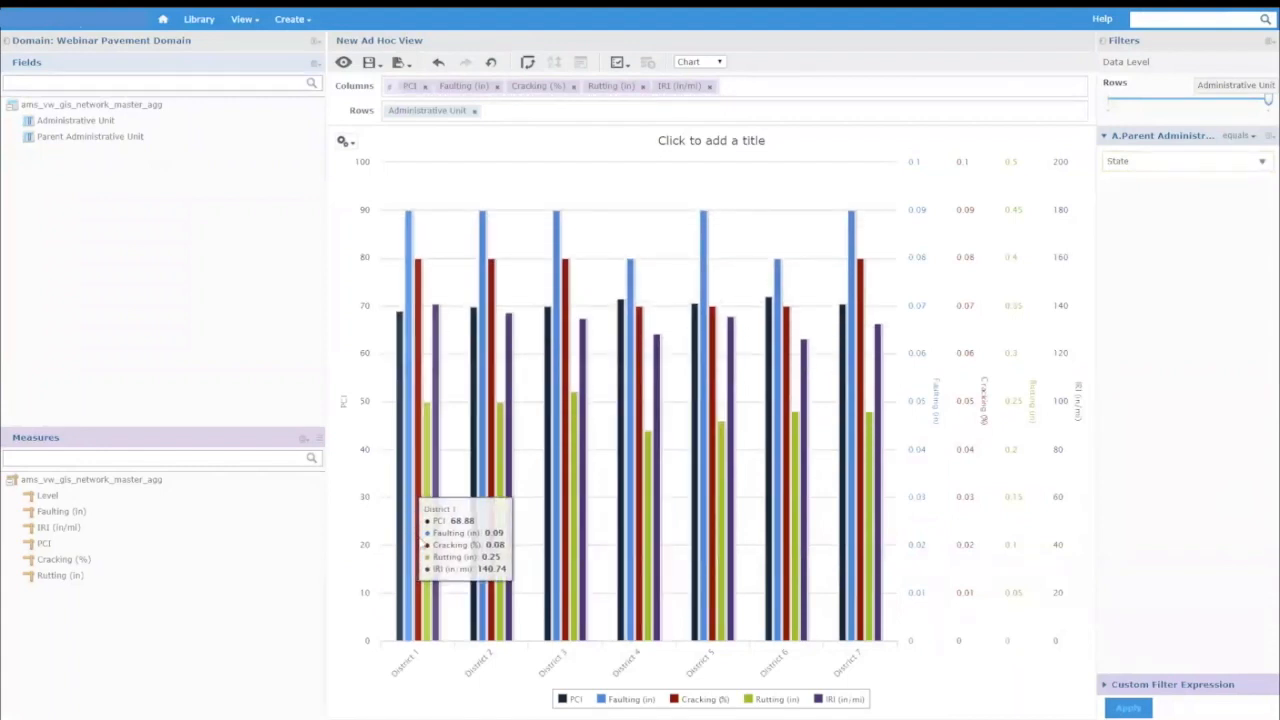
Set the Parent Administrative Unit filter to District 7 and apply it to chart that district's counties.
{"action": "left_click", "coordinate": [1148, 169]}
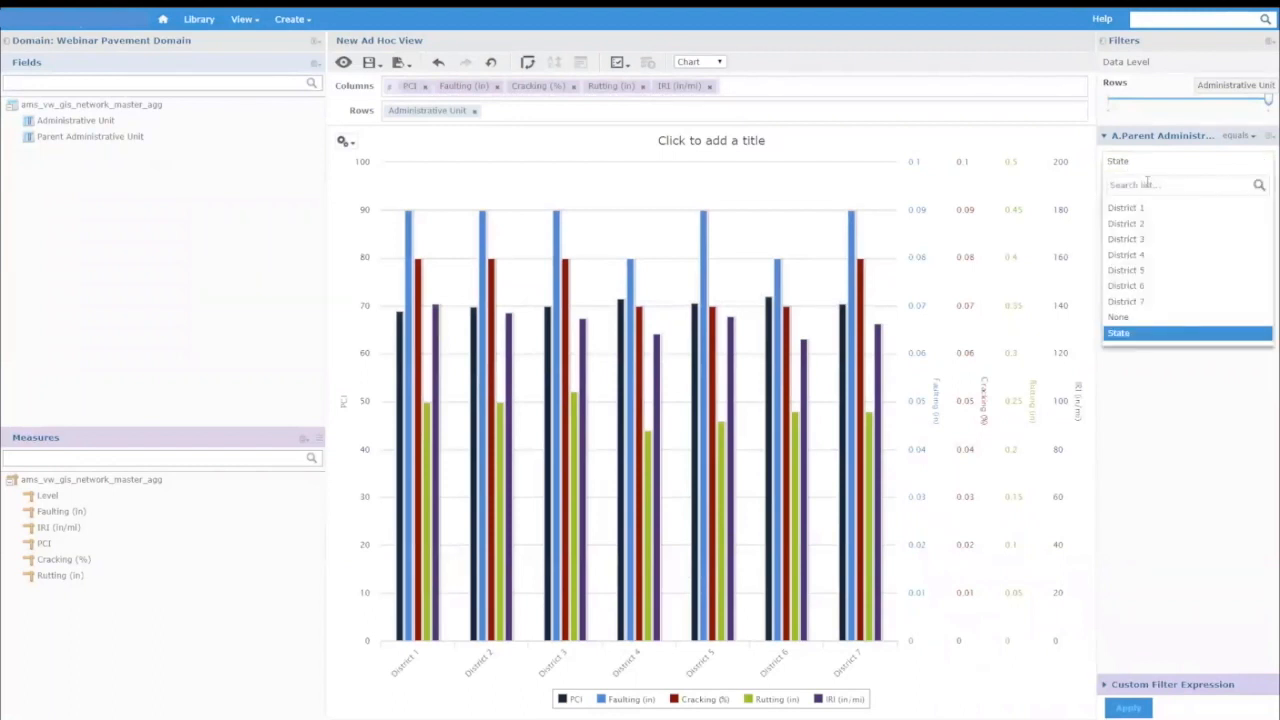
{"action": "left_click", "coordinate": [1116, 303]}
{"action": "left_click", "coordinate": [1129, 707]}
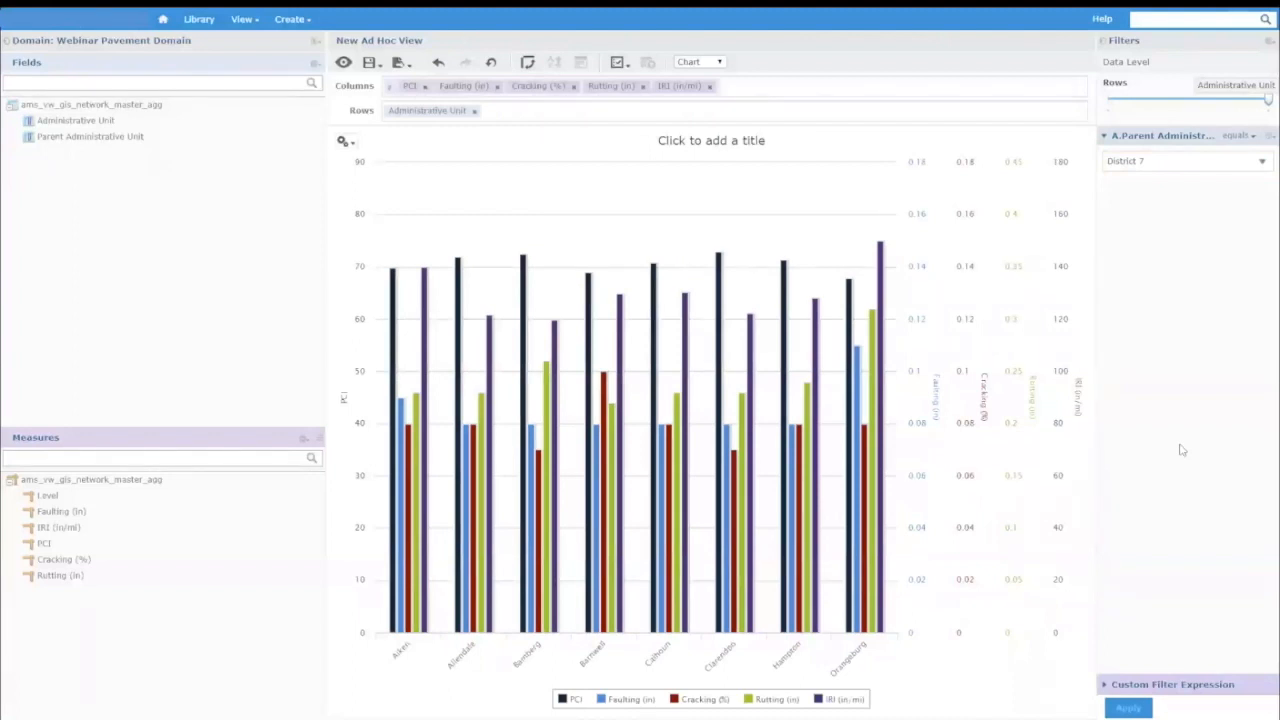
Set the Parent Administrative Unit filter to None and apply it to chart the statewide values.
{"action": "left_click", "coordinate": [1133, 162]}
{"action": "left_click", "coordinate": [1120, 317]}
{"action": "left_click", "coordinate": [1128, 708]}
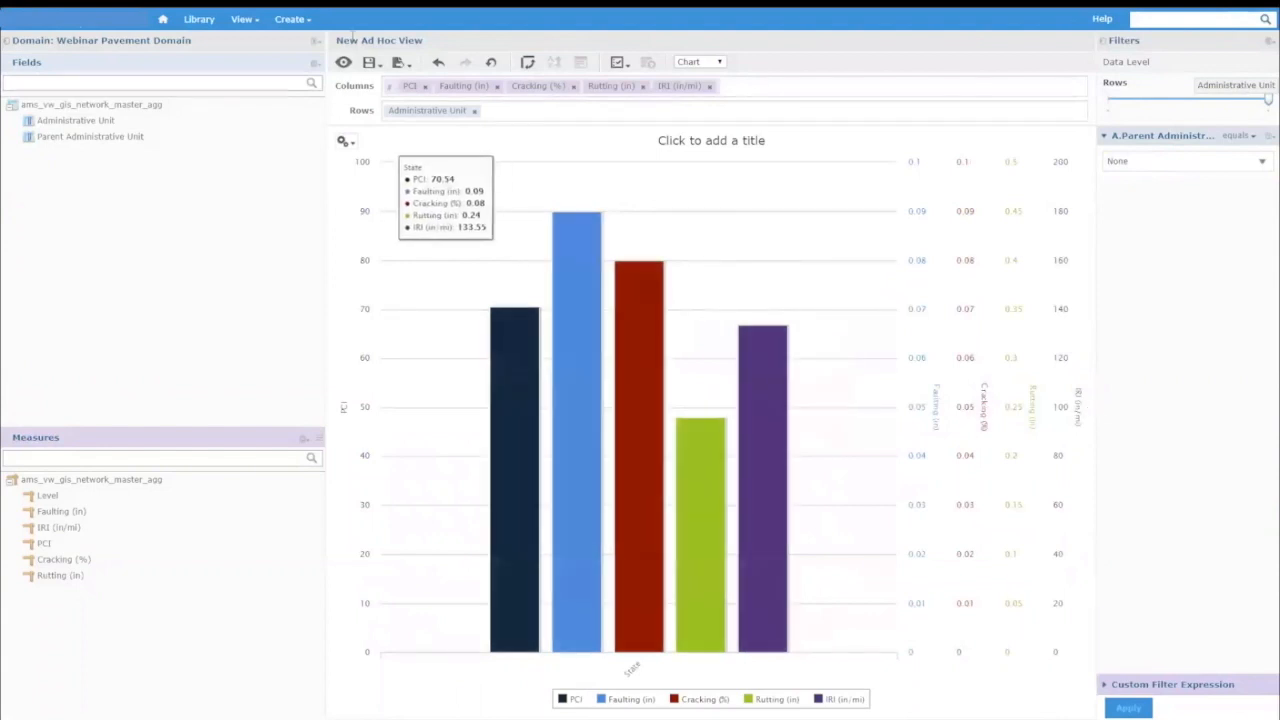
Save the ad hoc view under the name Pavement Condition Drilldown in the Webinar folder under Public.
{"action": "left_click", "coordinate": [372, 62]}
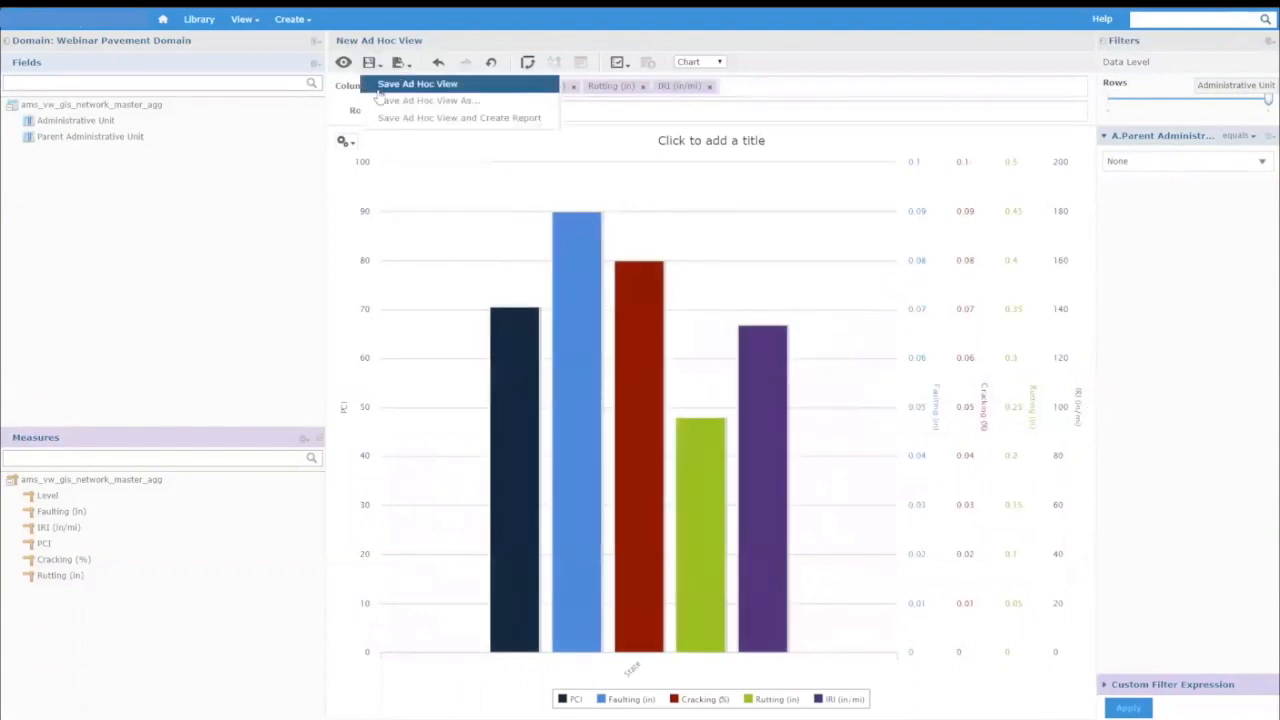
{"action": "left_click", "coordinate": [425, 100]}
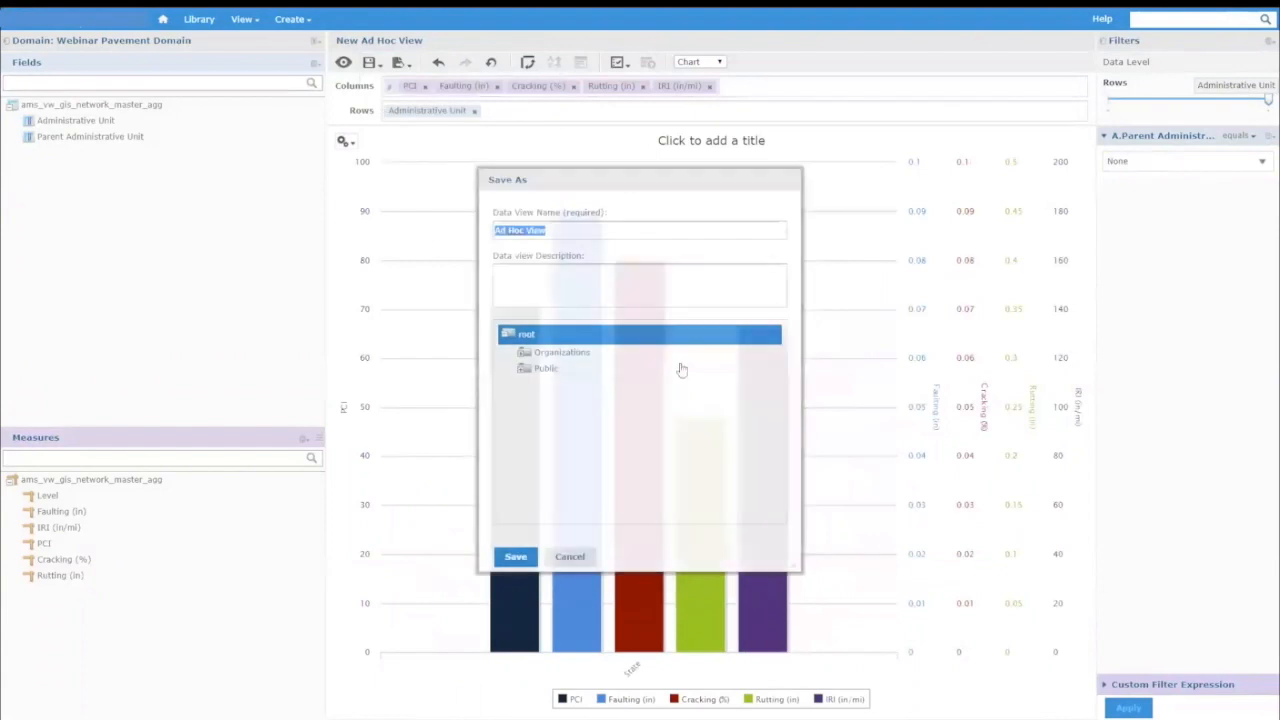
{"action": "left_click", "coordinate": [524, 370]}
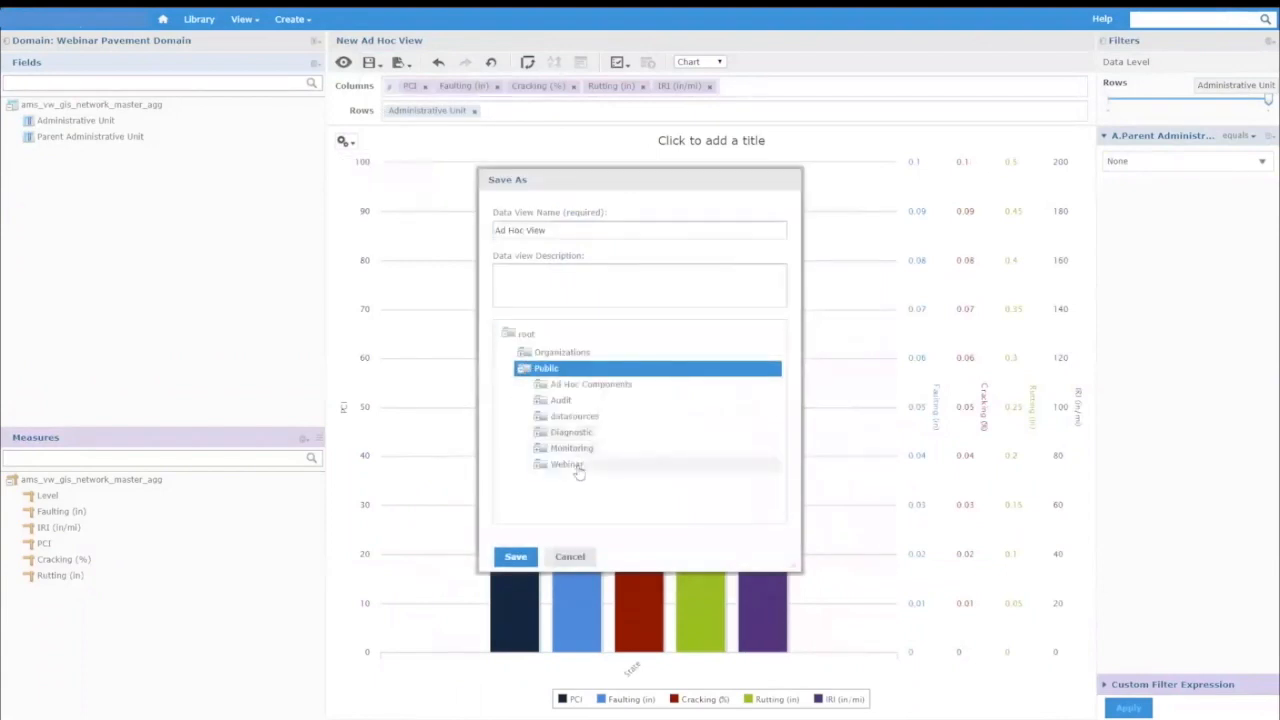
{"action": "left_click", "coordinate": [575, 464]}
{"action": "left_click_drag", "start_coordinate": [545, 230], "coordinate": [489, 238]}
{"action": "type", "text": "Pavement C"}
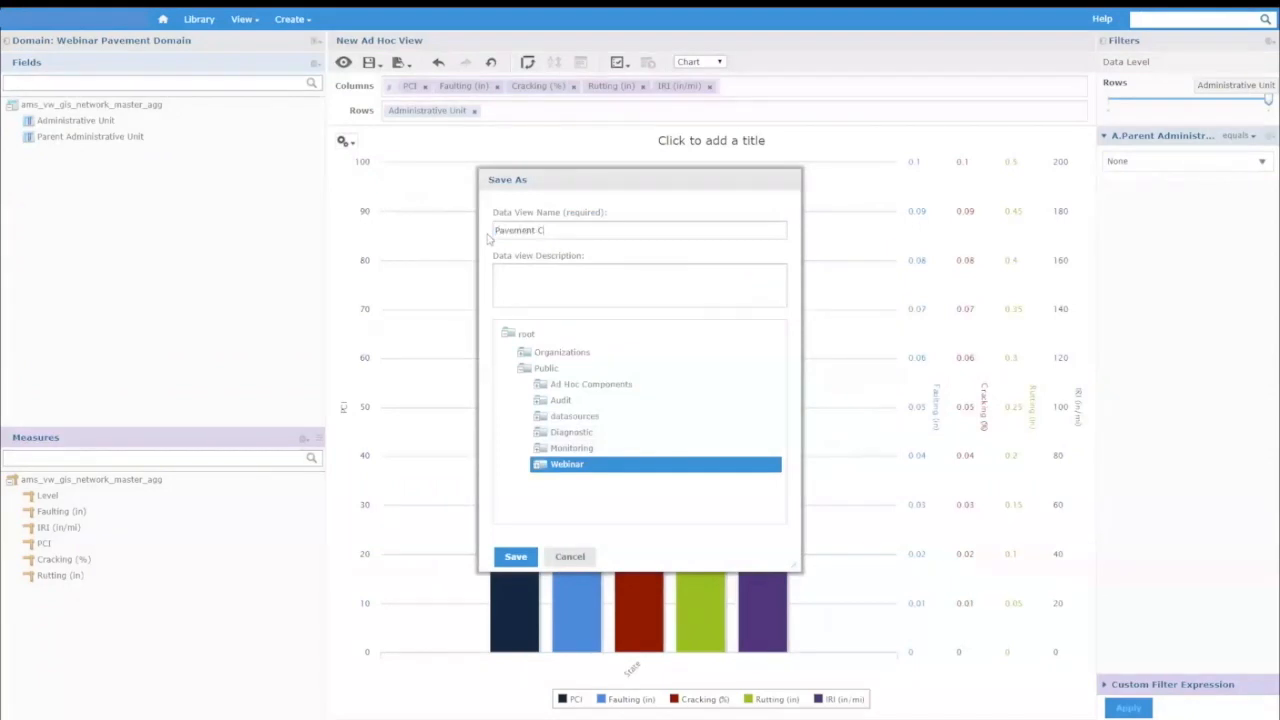
{"action": "type", "text": "ondition Drilldown"}
{"action": "left_click", "coordinate": [517, 560]}
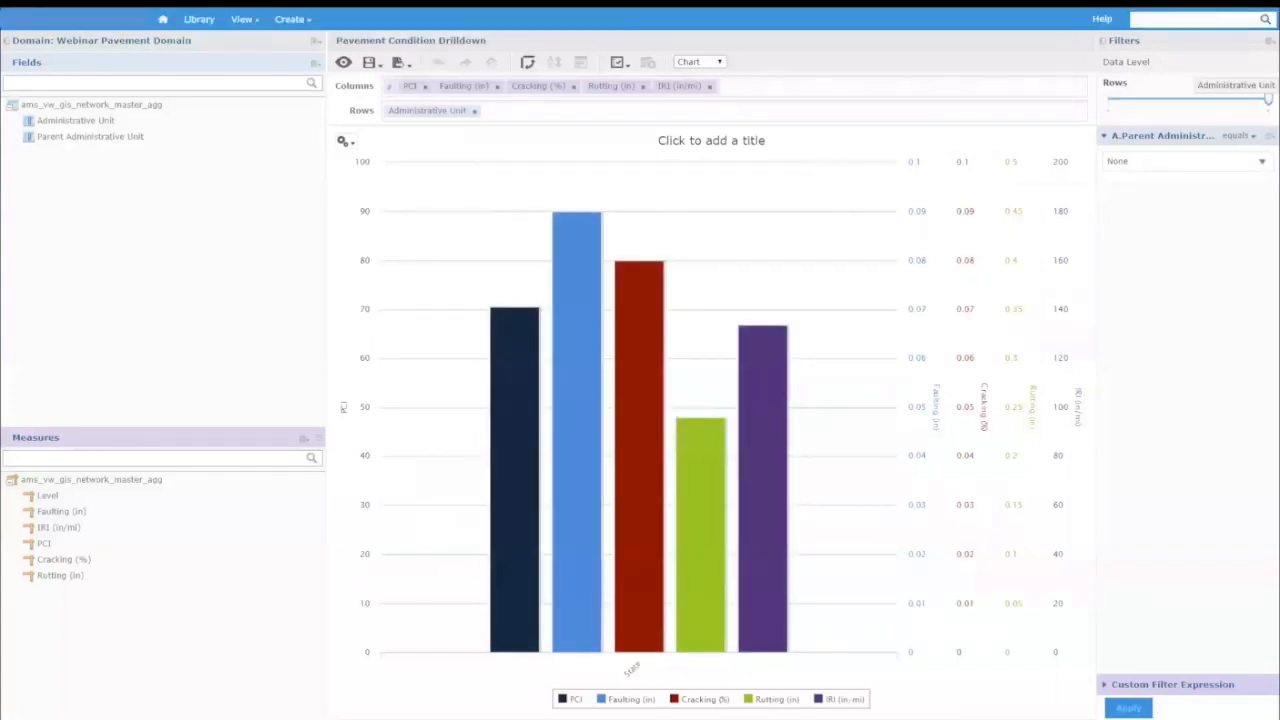
Open the existing dashboard named Dashboard from the repository's dashboard list for editing in the designer.
{"action": "left_click", "coordinate": [164, 20]}
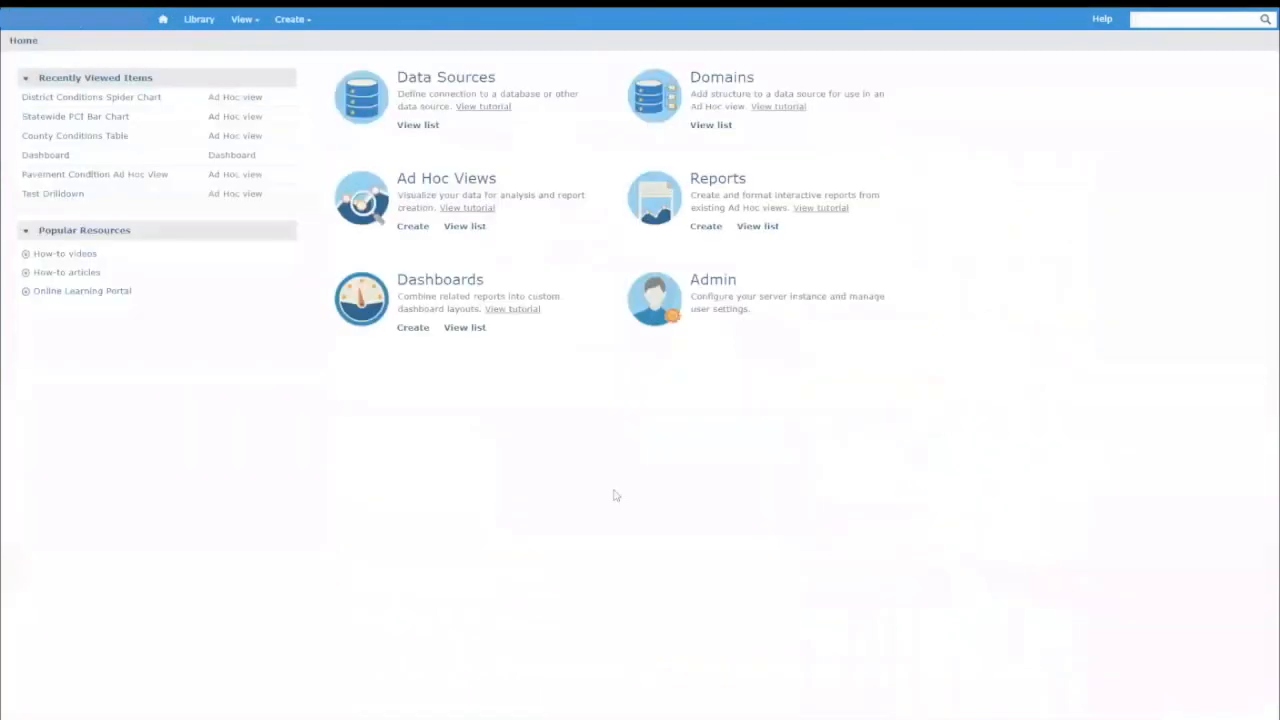
{"action": "left_click", "coordinate": [464, 329]}
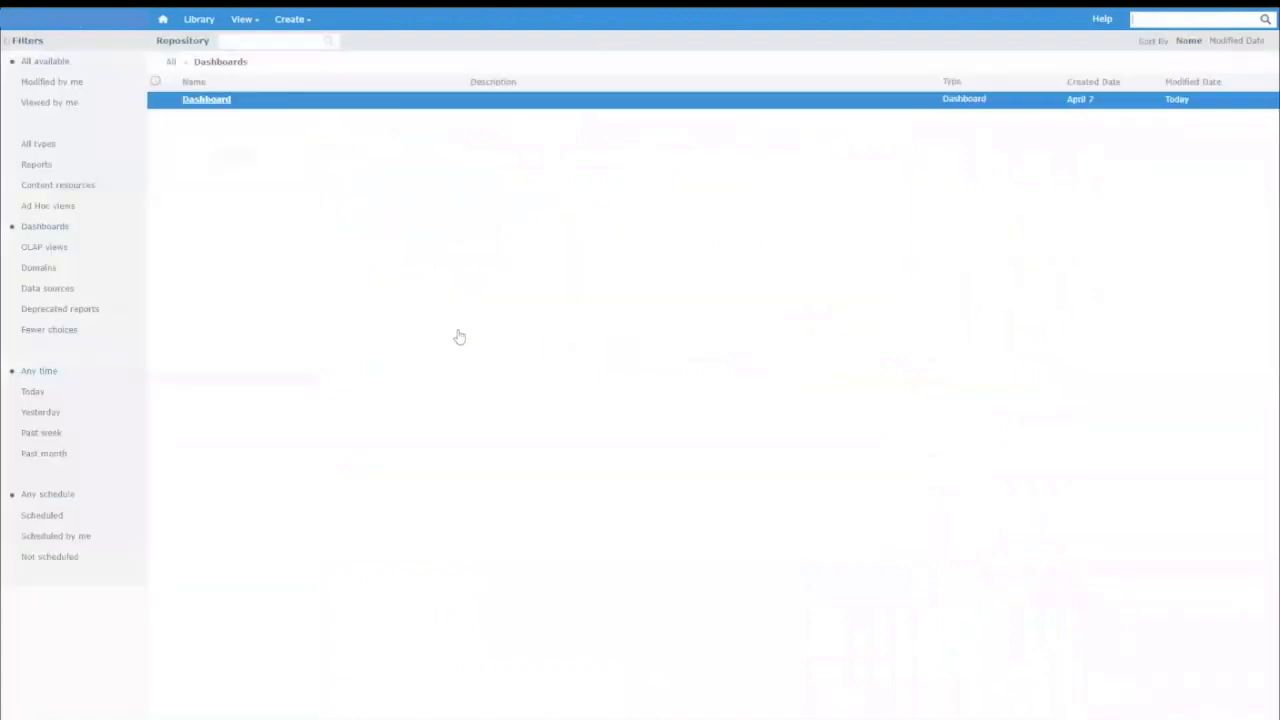
{"action": "right_click", "coordinate": [235, 103]}
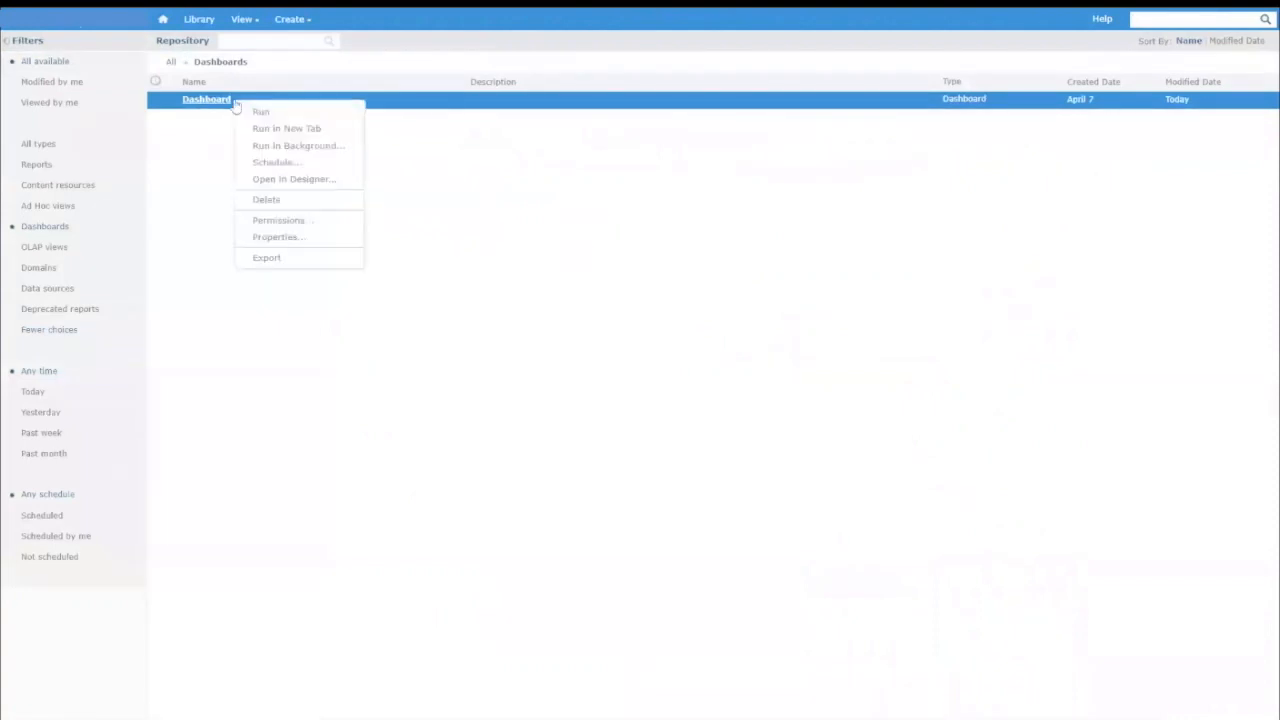
{"action": "left_click", "coordinate": [313, 185]}
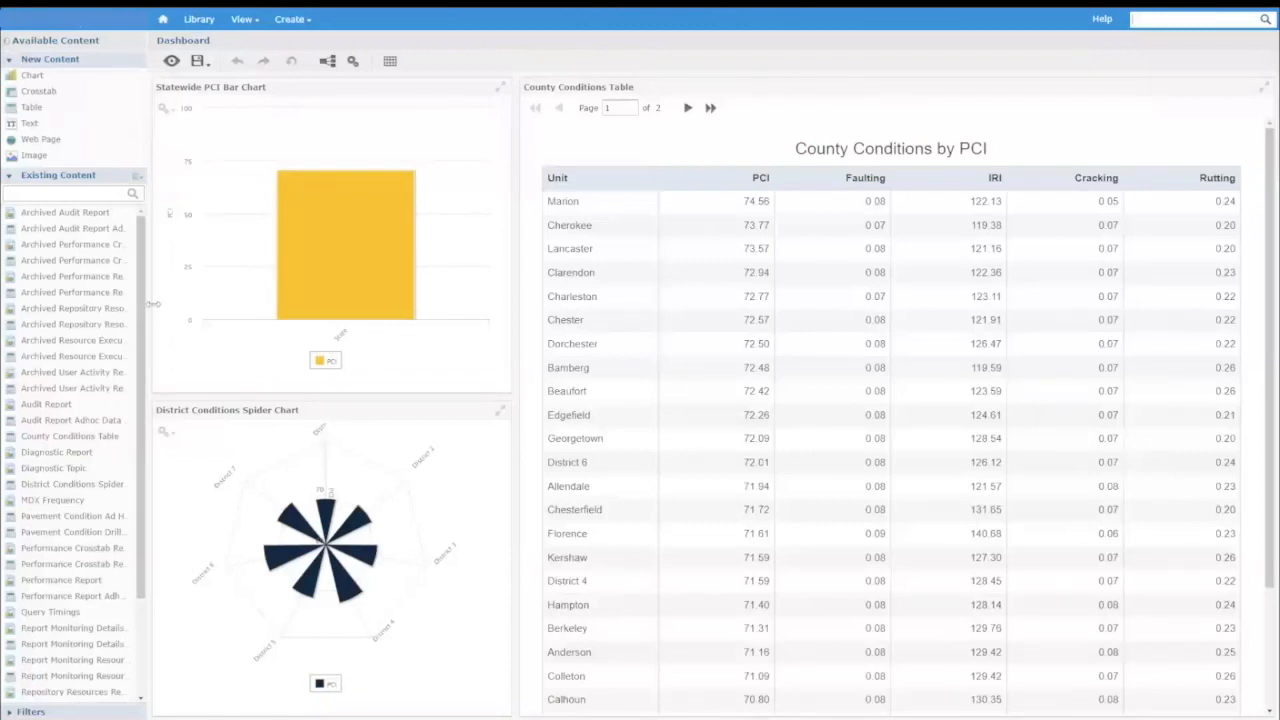
Add the Pavement Condition Drilldown ad hoc view to the dashboard above the County Conditions Table.
{"action": "left_click_drag", "start_coordinate": [199, 307], "coordinate": [200, 311]}
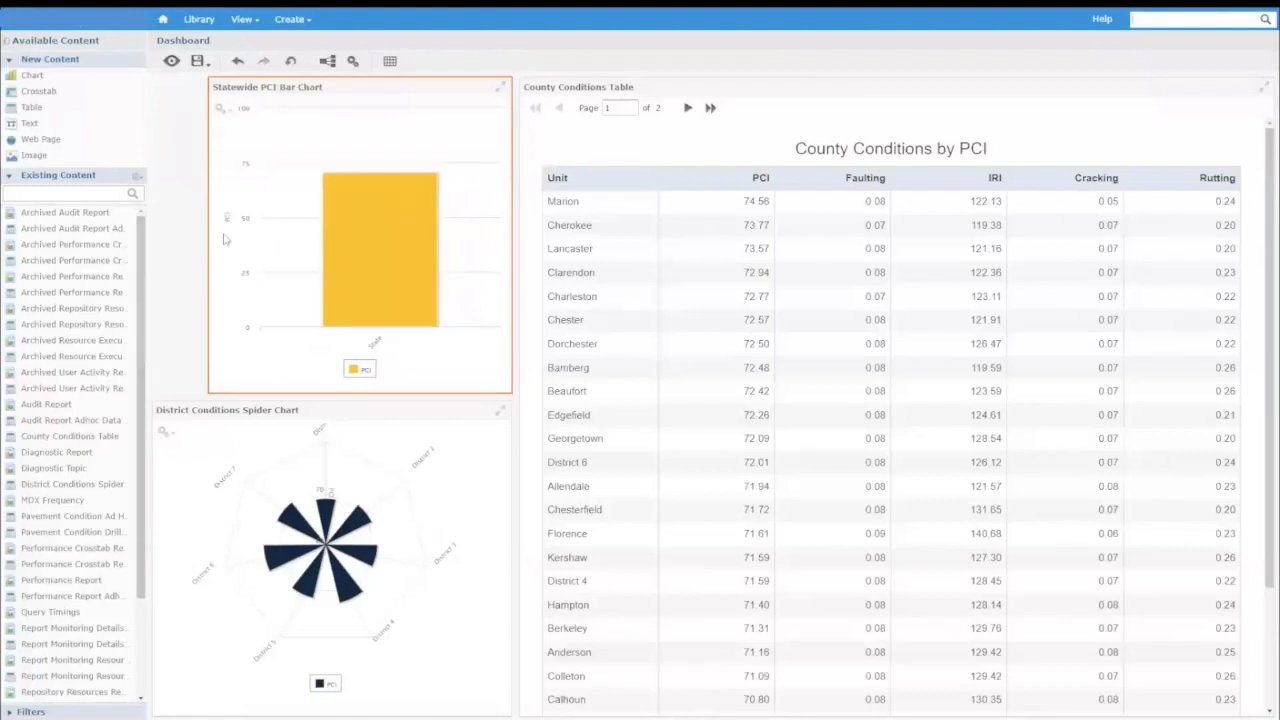
{"action": "left_click_drag", "start_coordinate": [209, 233], "coordinate": [152, 238]}
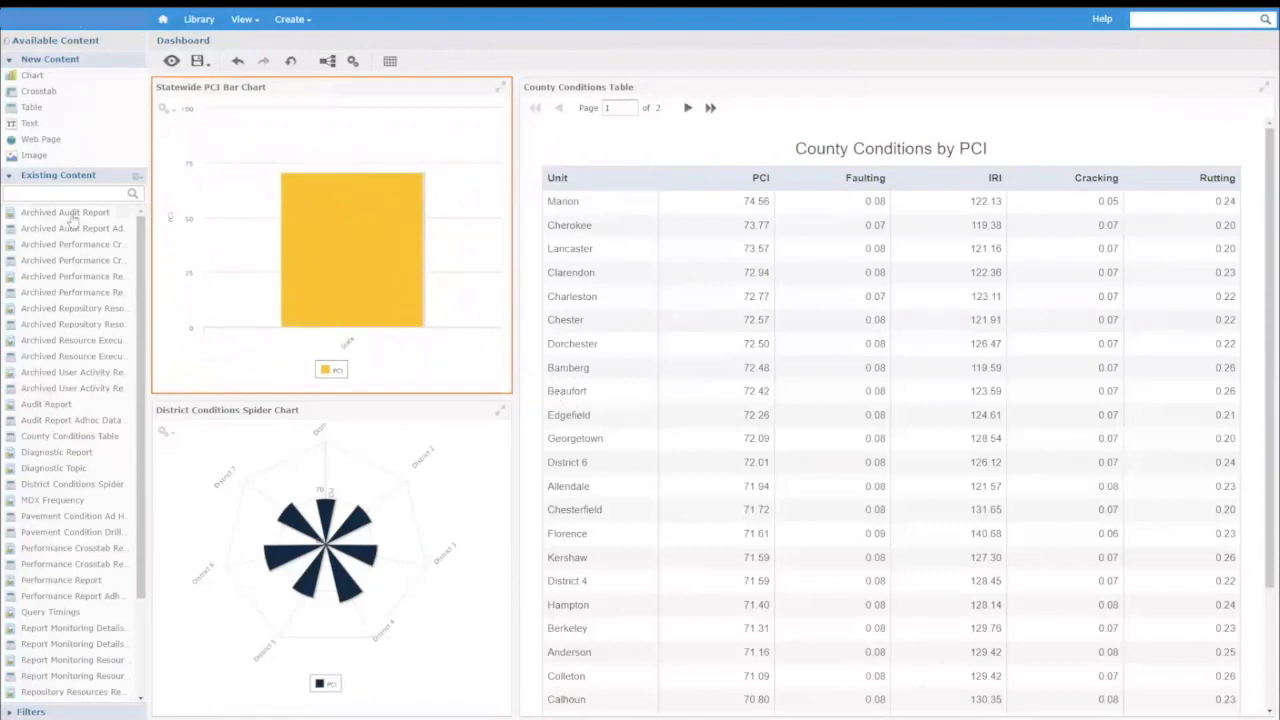
{"action": "left_click_drag", "start_coordinate": [141, 245], "coordinate": [141, 302]}
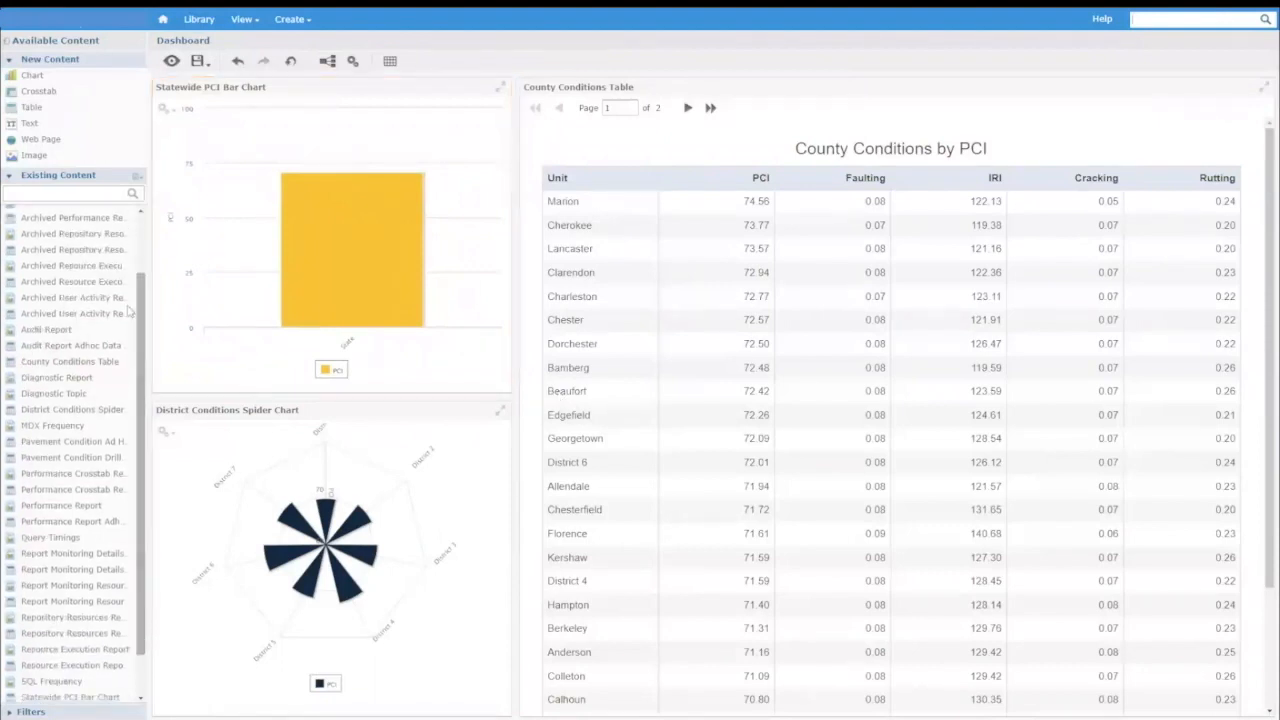
{"action": "left_click", "coordinate": [83, 465]}
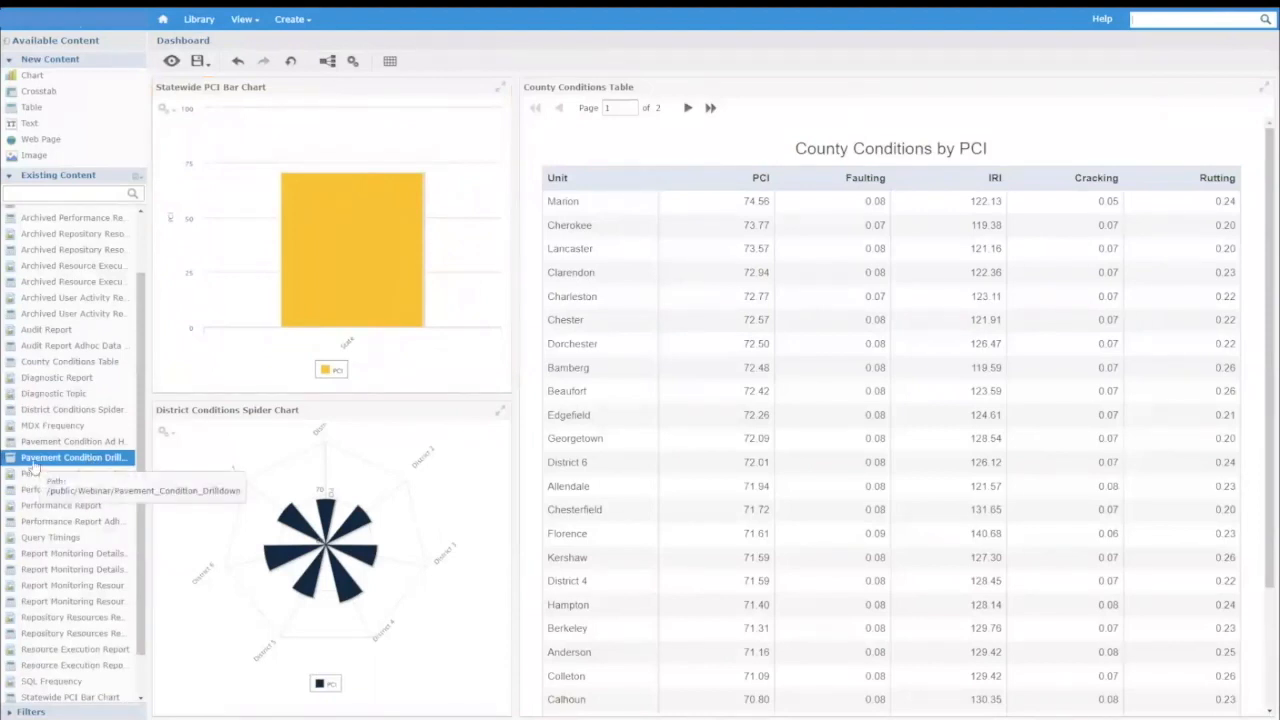
{"action": "left_click_drag", "start_coordinate": [32, 466], "coordinate": [923, 287]}
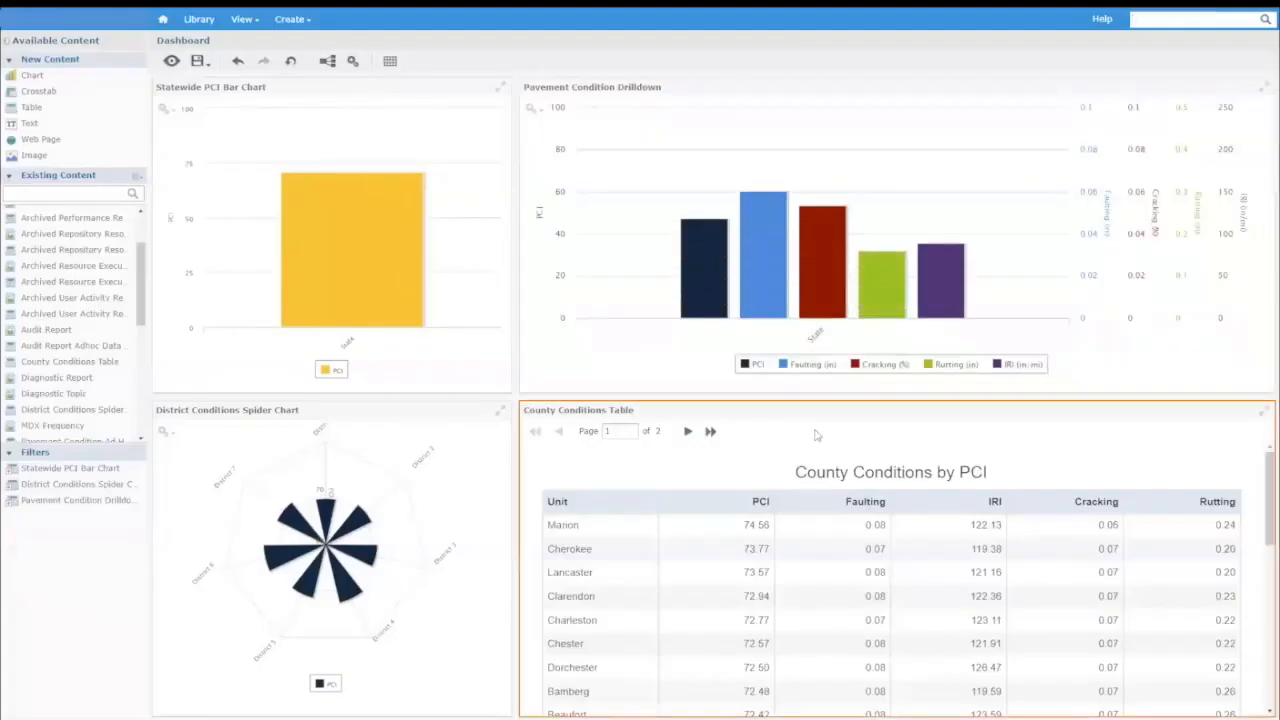
{"action": "left_click_drag", "start_coordinate": [827, 401], "coordinate": [825, 488]}
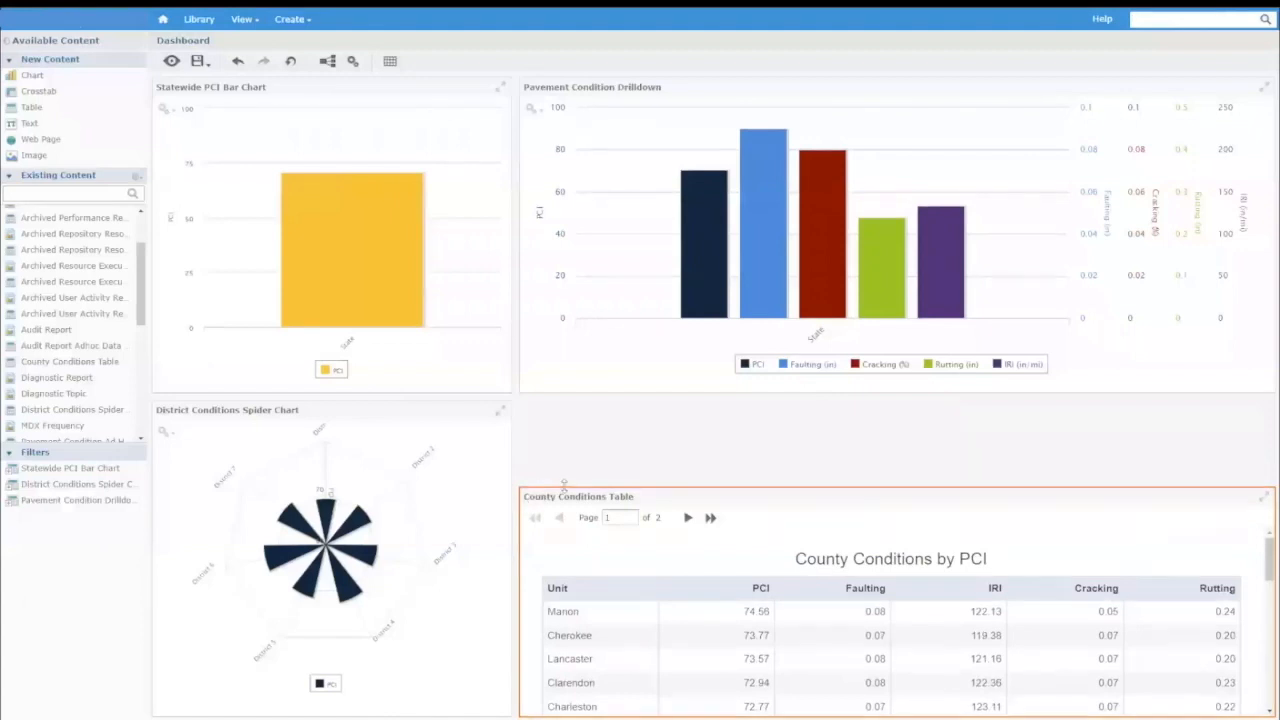
{"action": "left_click_drag", "start_coordinate": [564, 485], "coordinate": [567, 412]}
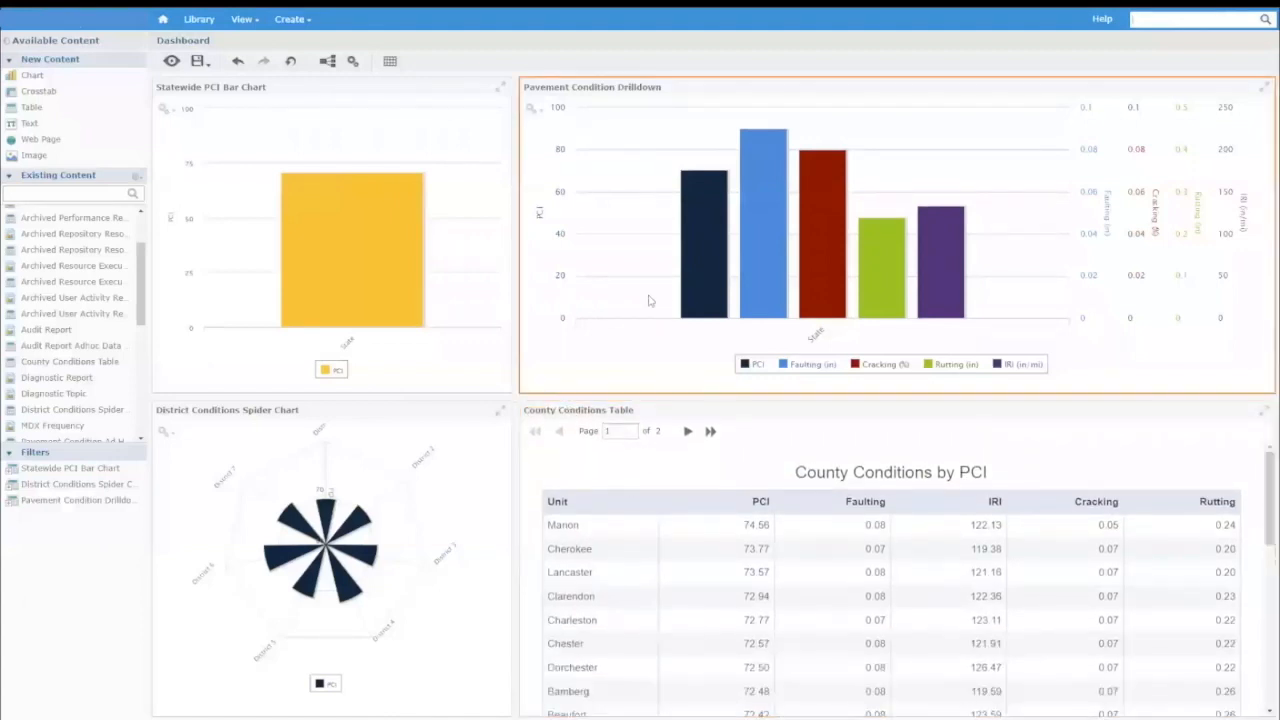
Preview the dashboard layout in display mode and return to design mode.
{"action": "left_click", "coordinate": [171, 63]}
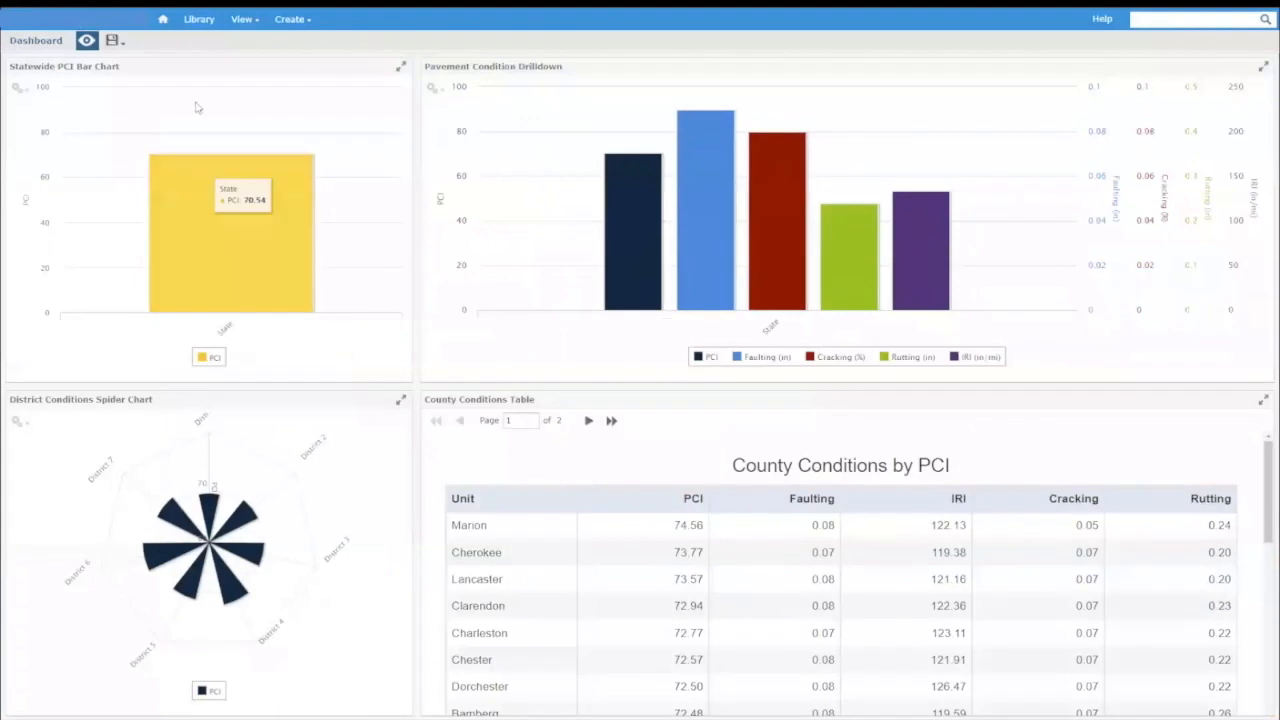
{"action": "left_click", "coordinate": [87, 40]}
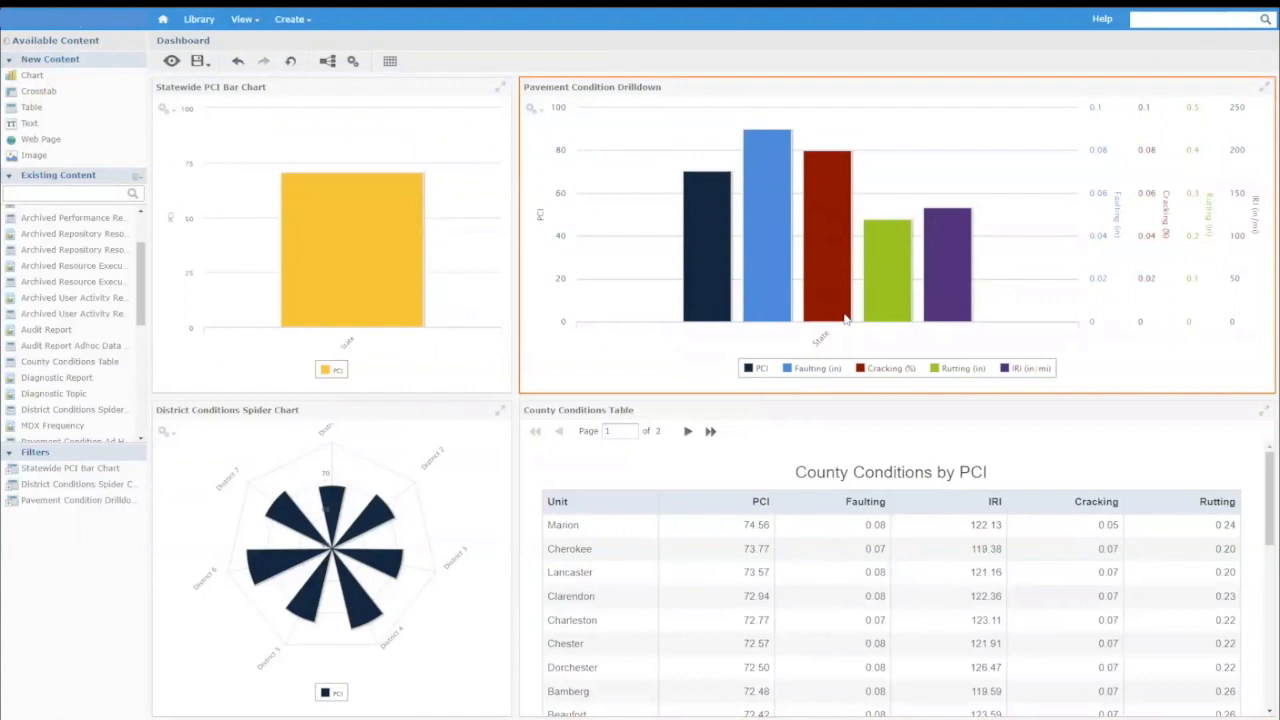
Rename the Pavement Condition Drilldown dashlet to Pavement Conditions in its dashlet properties.
{"action": "right_click", "coordinate": [555, 183]}
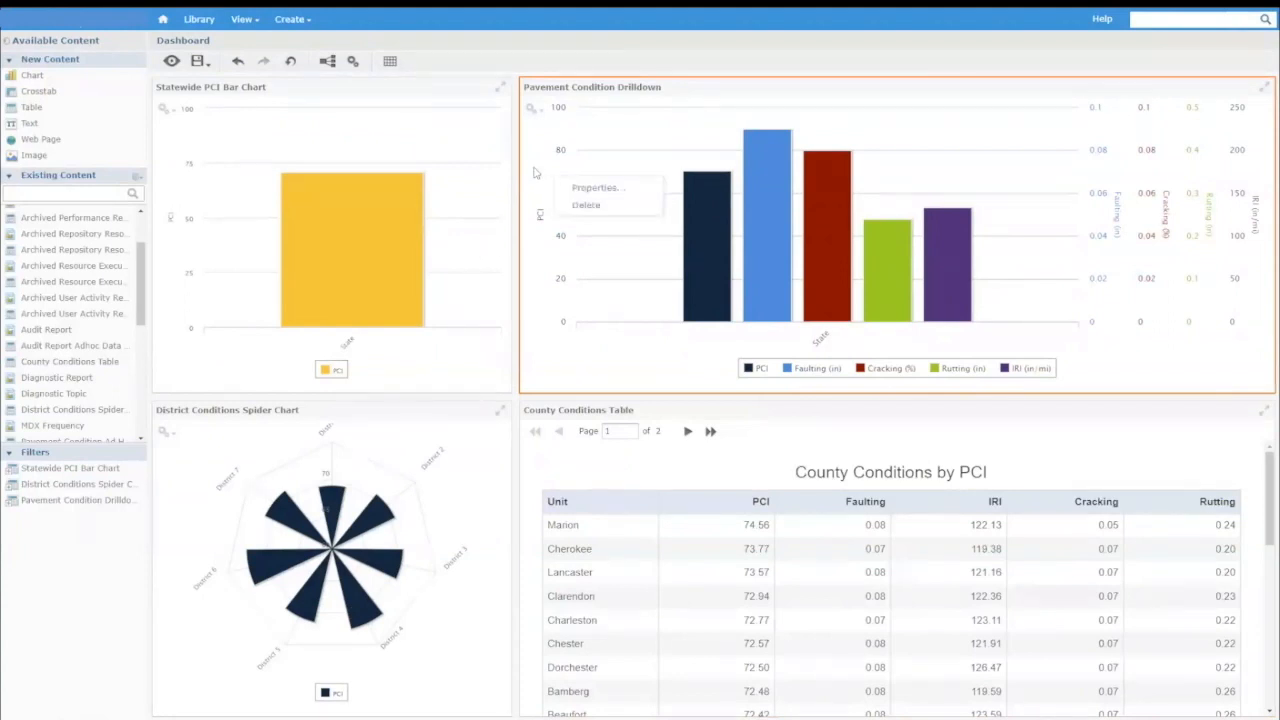
{"action": "left_click", "coordinate": [608, 188]}
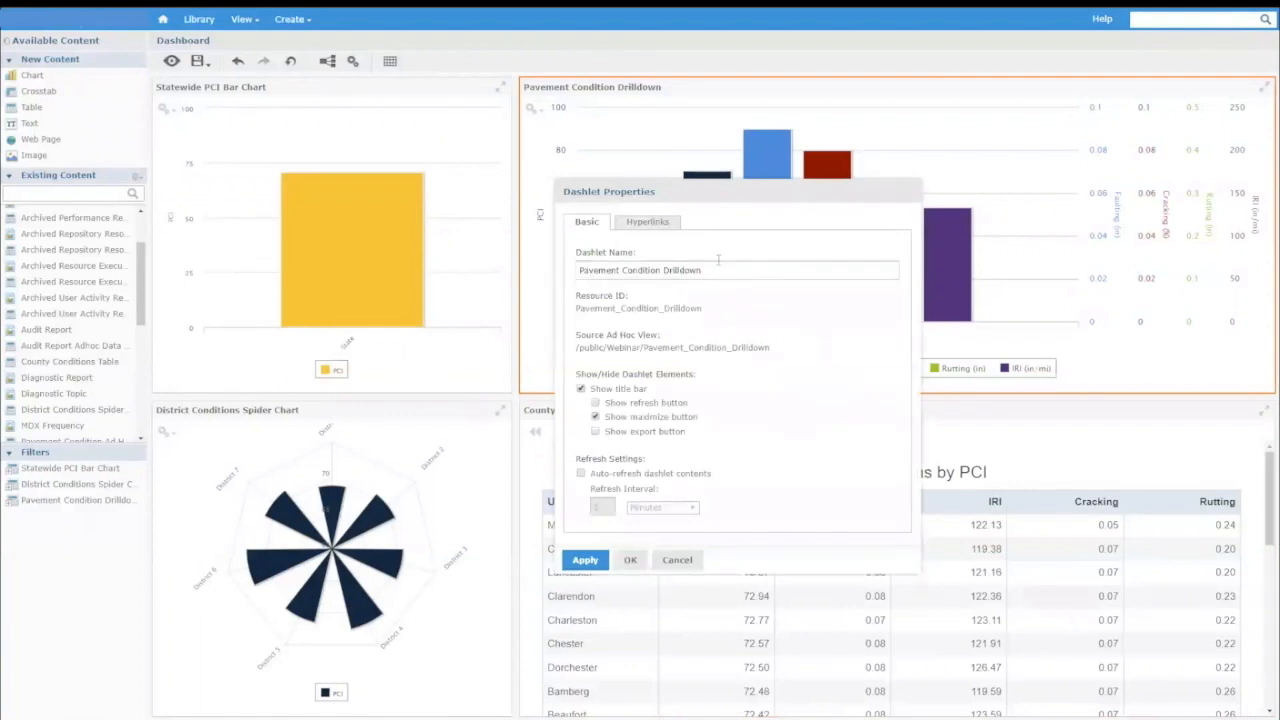
{"action": "left_click_drag", "start_coordinate": [718, 270], "coordinate": [568, 272]}
{"action": "key", "text": "BackSpace"}
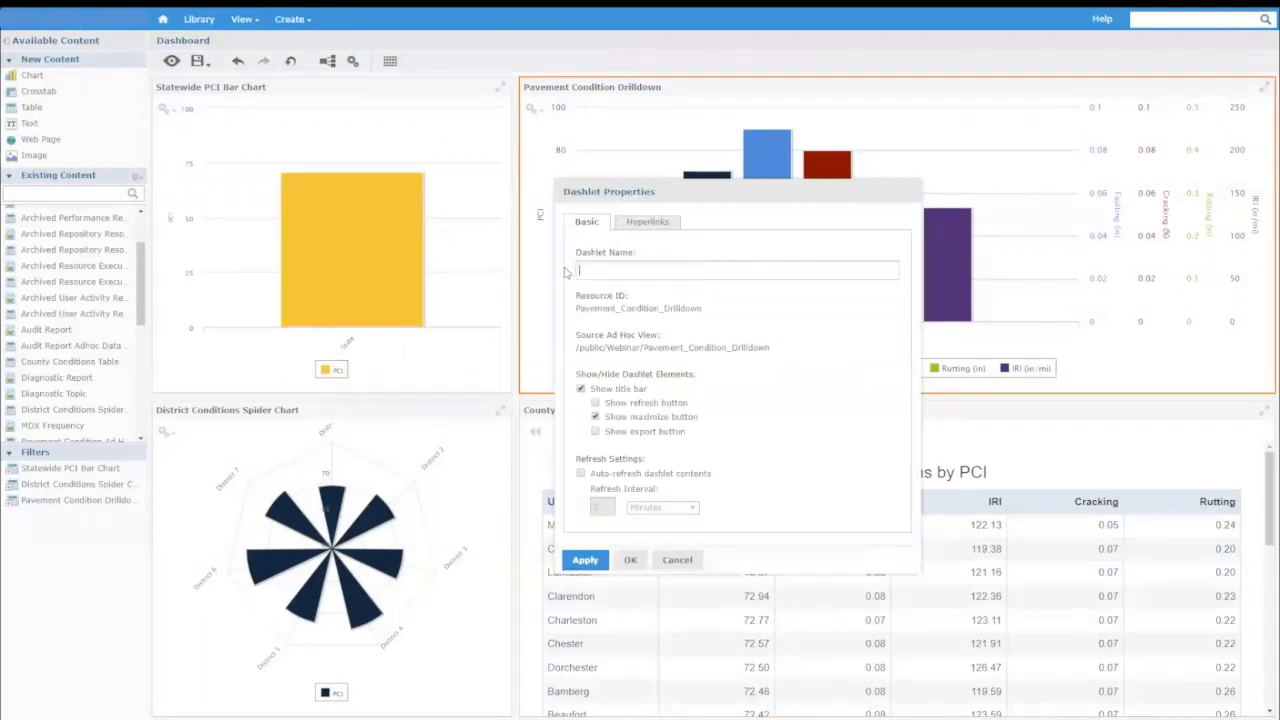
{"action": "type", "text": "Pavement con"}
{"action": "key", "text": "BackSpace"}
{"action": "key", "text": "BackSpace"}
{"action": "key", "text": "BackSpace"}
{"action": "type", "text": "Conditions"}
Enable chart hyperlinks for the dashlet with the Update page action and open its parameter mapping.
{"action": "left_click", "coordinate": [649, 224]}
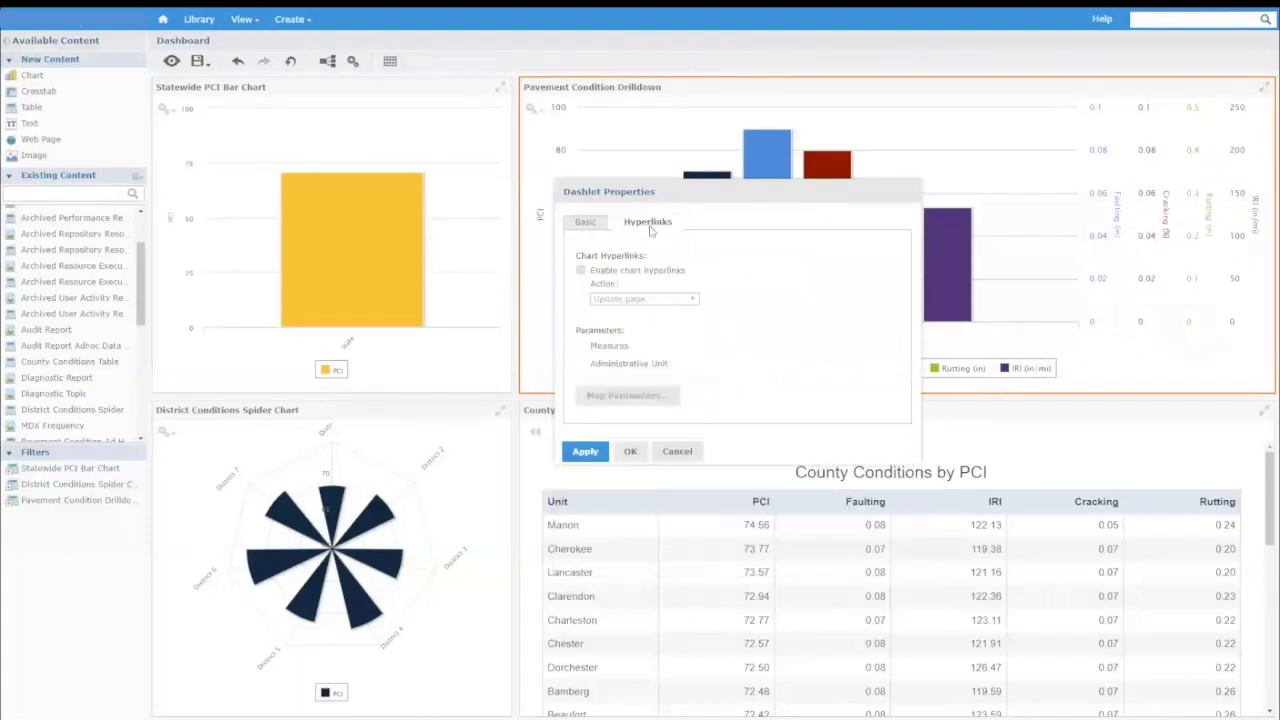
{"action": "left_click", "coordinate": [580, 270]}
{"action": "left_click", "coordinate": [670, 301]}
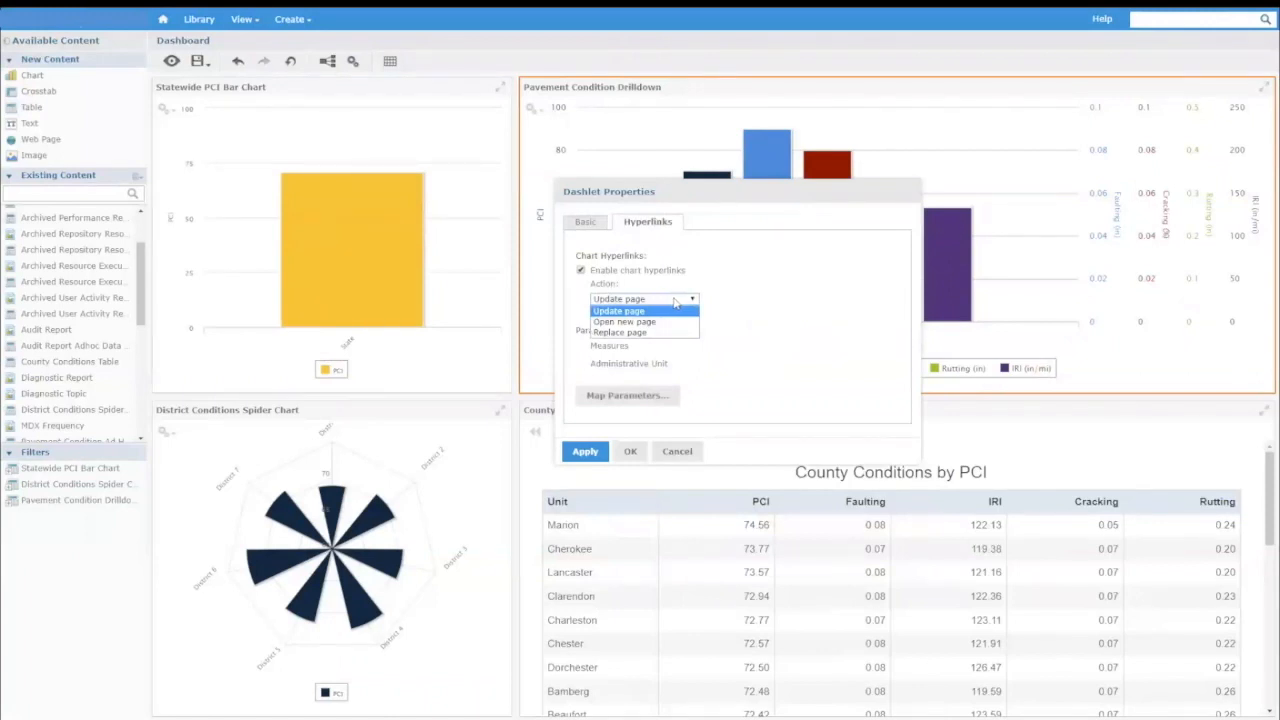
{"action": "left_click", "coordinate": [660, 302]}
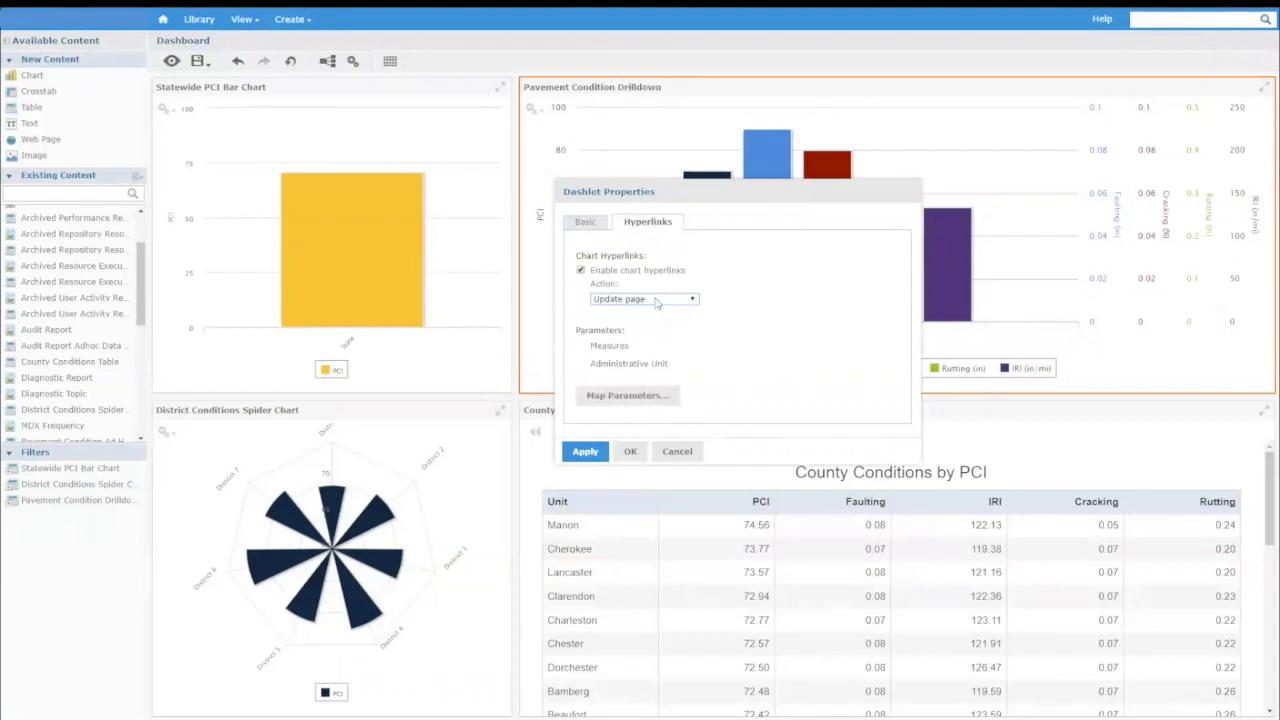
{"action": "left_click", "coordinate": [628, 403]}
{"action": "left_click", "coordinate": [545, 411]}
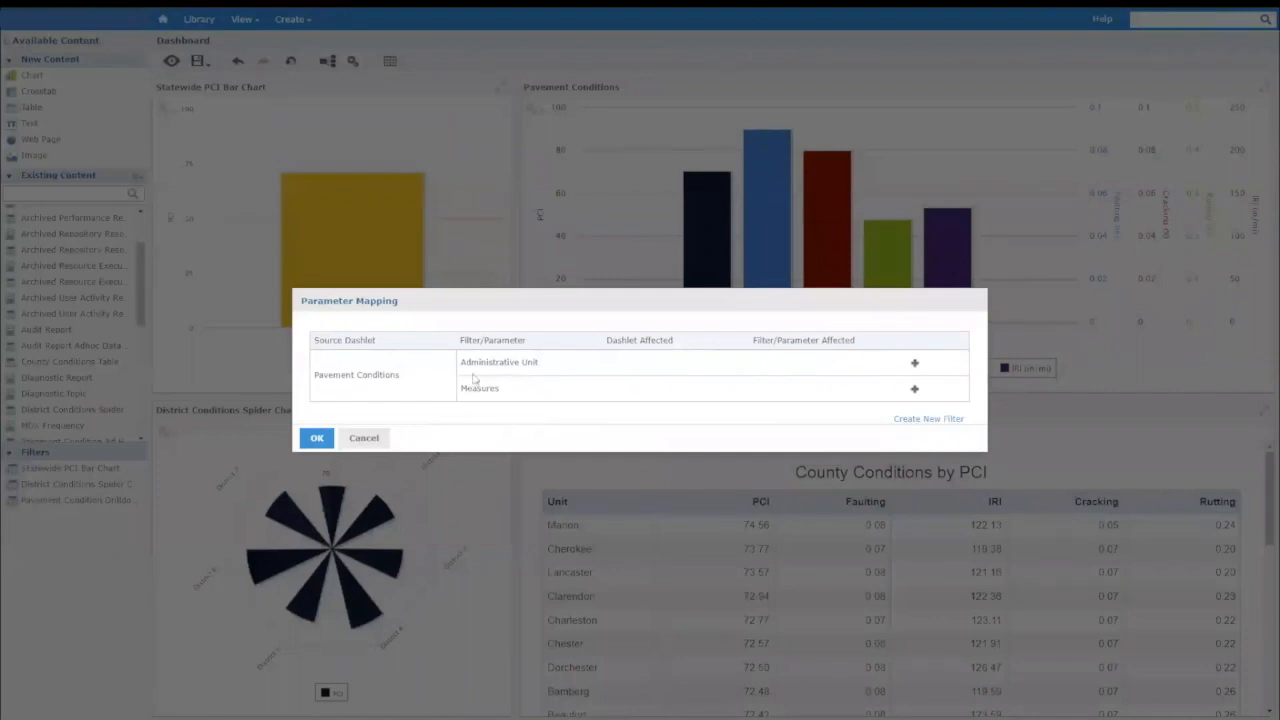
{"action": "left_click_drag", "start_coordinate": [470, 362], "coordinate": [528, 362]}
{"action": "left_click", "coordinate": [518, 364]}
{"action": "left_click", "coordinate": [528, 362]}
{"action": "left_click_drag", "start_coordinate": [462, 387], "coordinate": [505, 390]}
{"action": "left_click", "coordinate": [504, 390]}
Map Administrative Unit to the Parent Administrative Unit parameter of the Pavement Conditions dashlet, and preview the dashboard.
{"action": "left_click", "coordinate": [914, 366]}
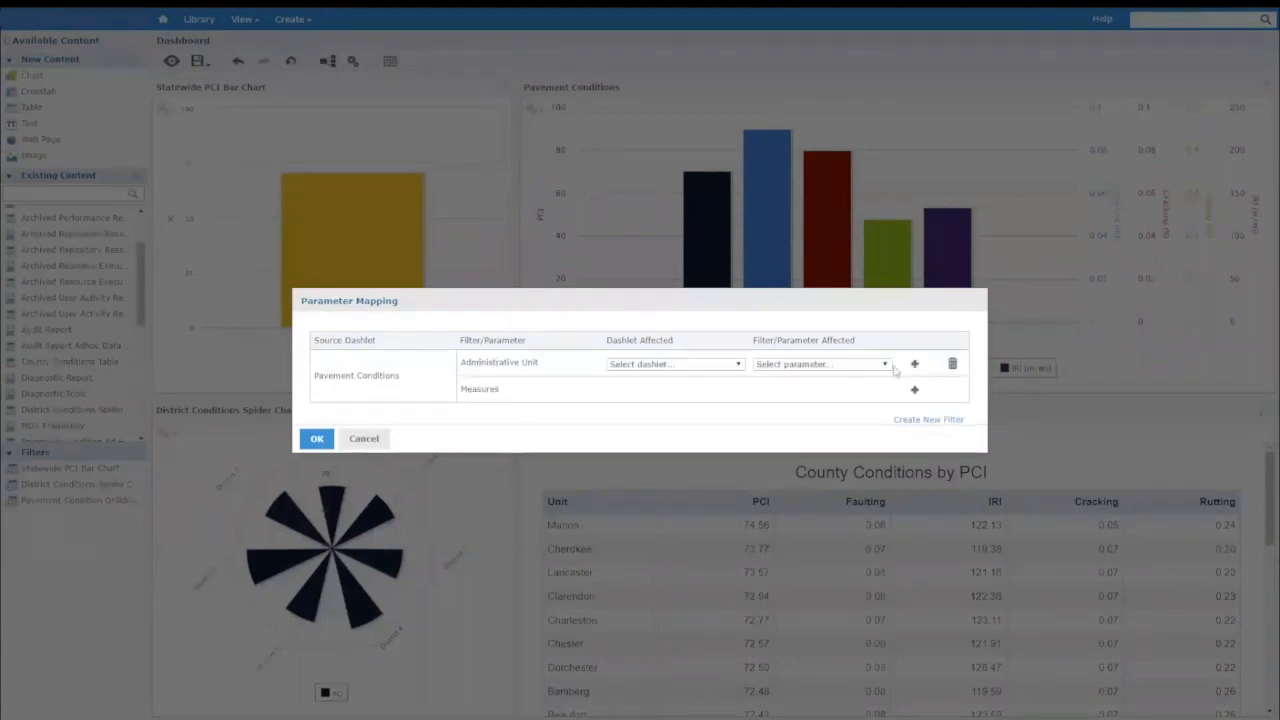
{"action": "left_click", "coordinate": [703, 369]}
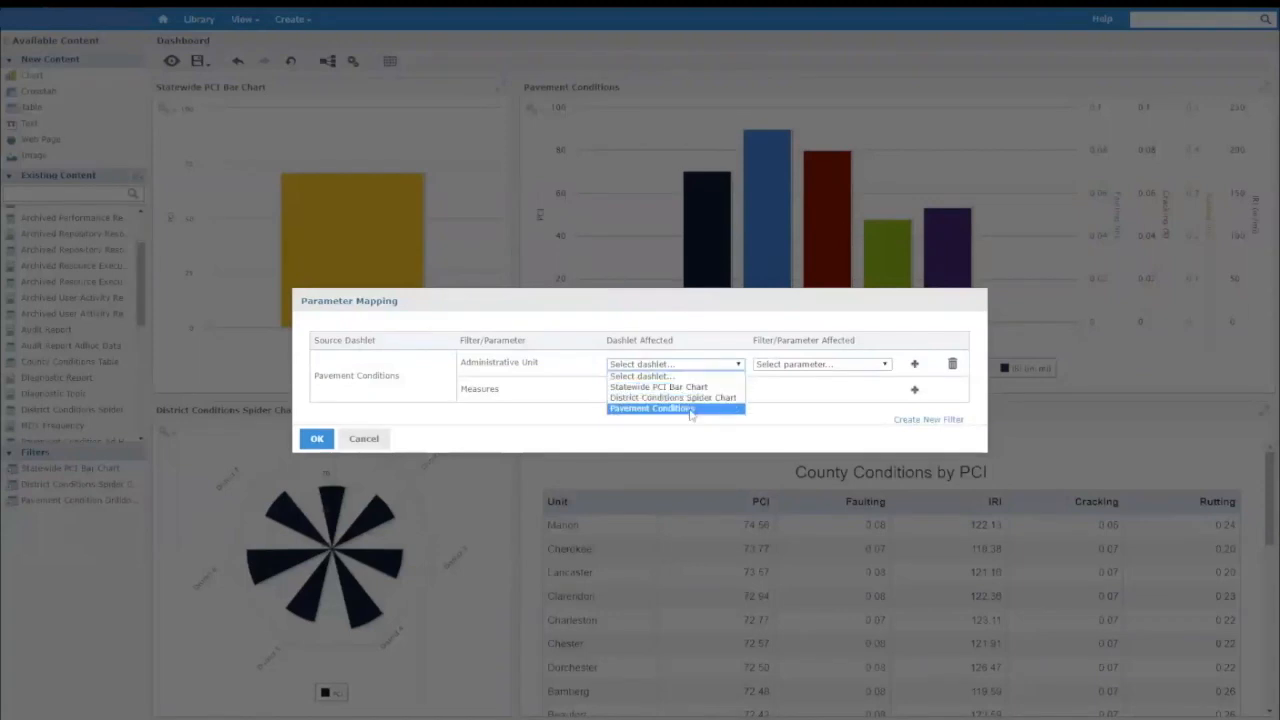
{"action": "left_click", "coordinate": [700, 408]}
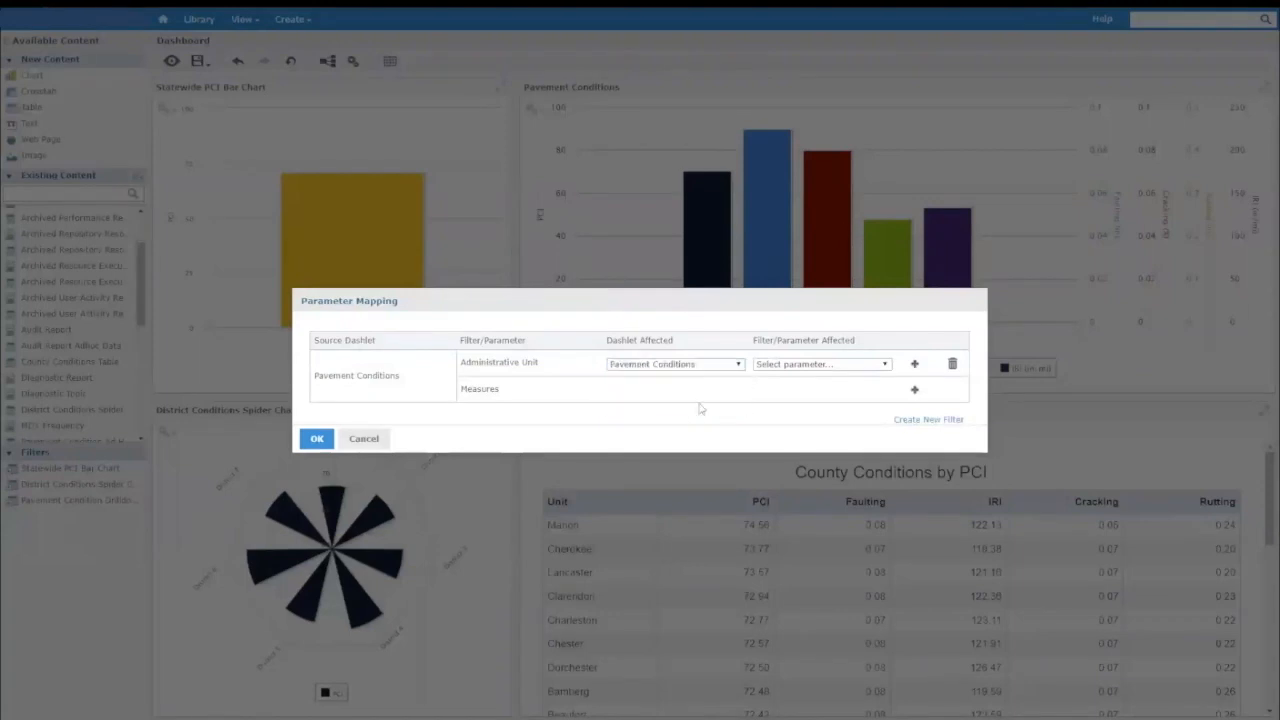
{"action": "left_click", "coordinate": [766, 366]}
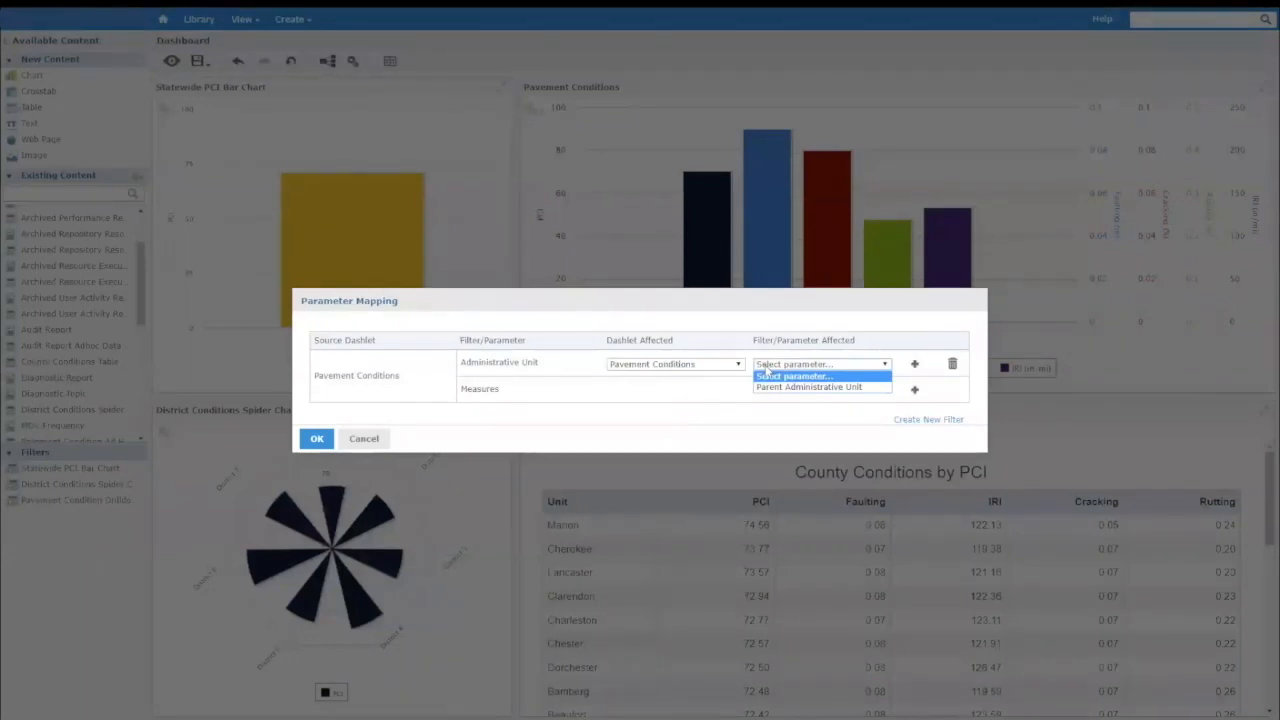
{"action": "left_click", "coordinate": [822, 388]}
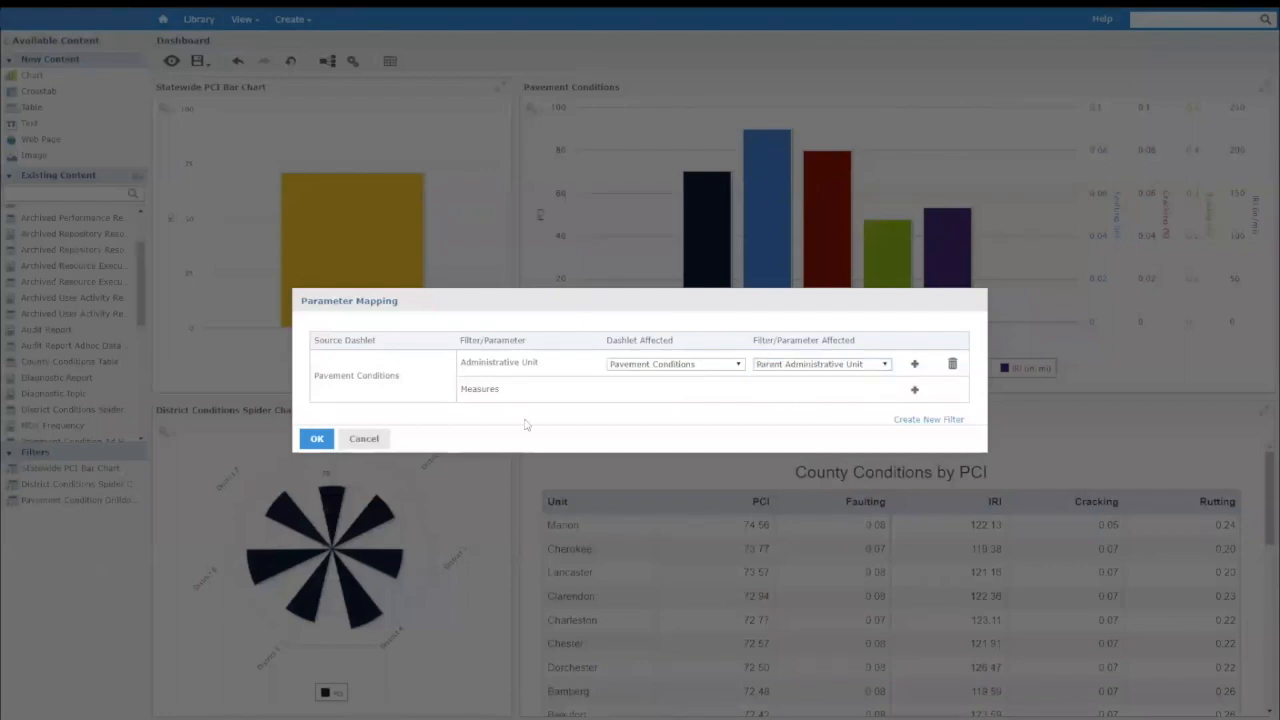
{"action": "left_click", "coordinate": [316, 439]}
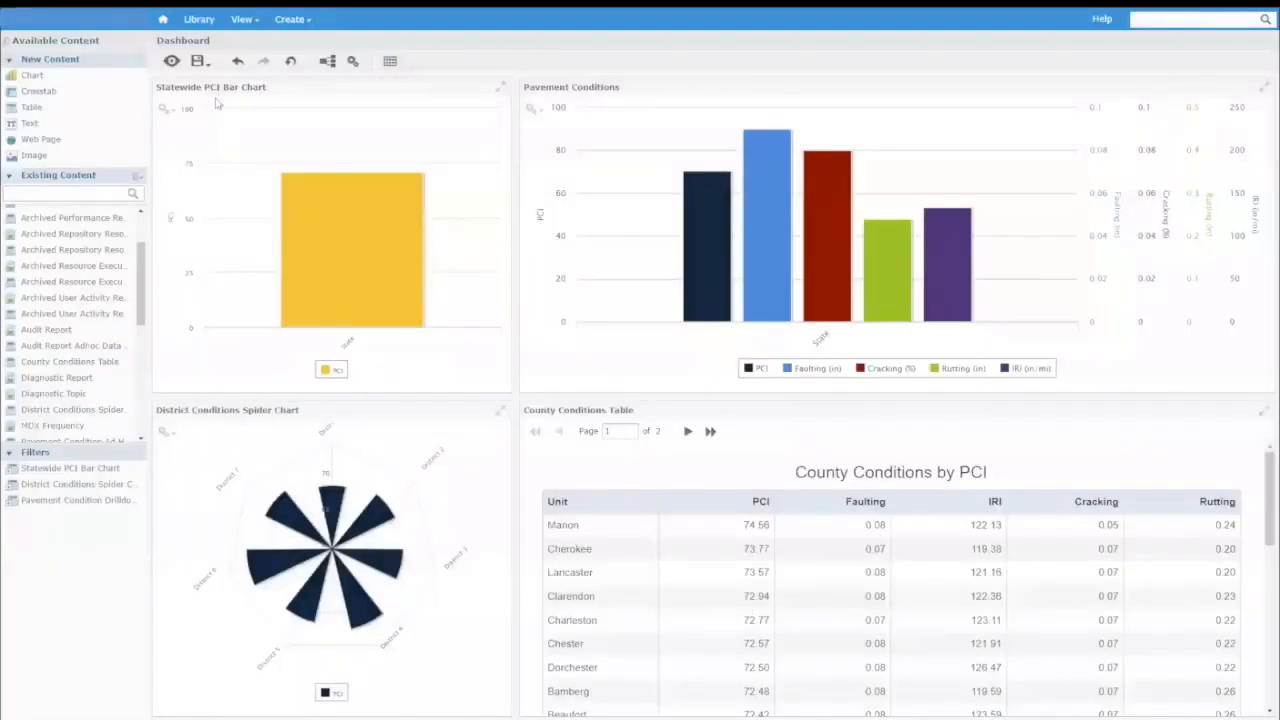
{"action": "left_click", "coordinate": [172, 62]}
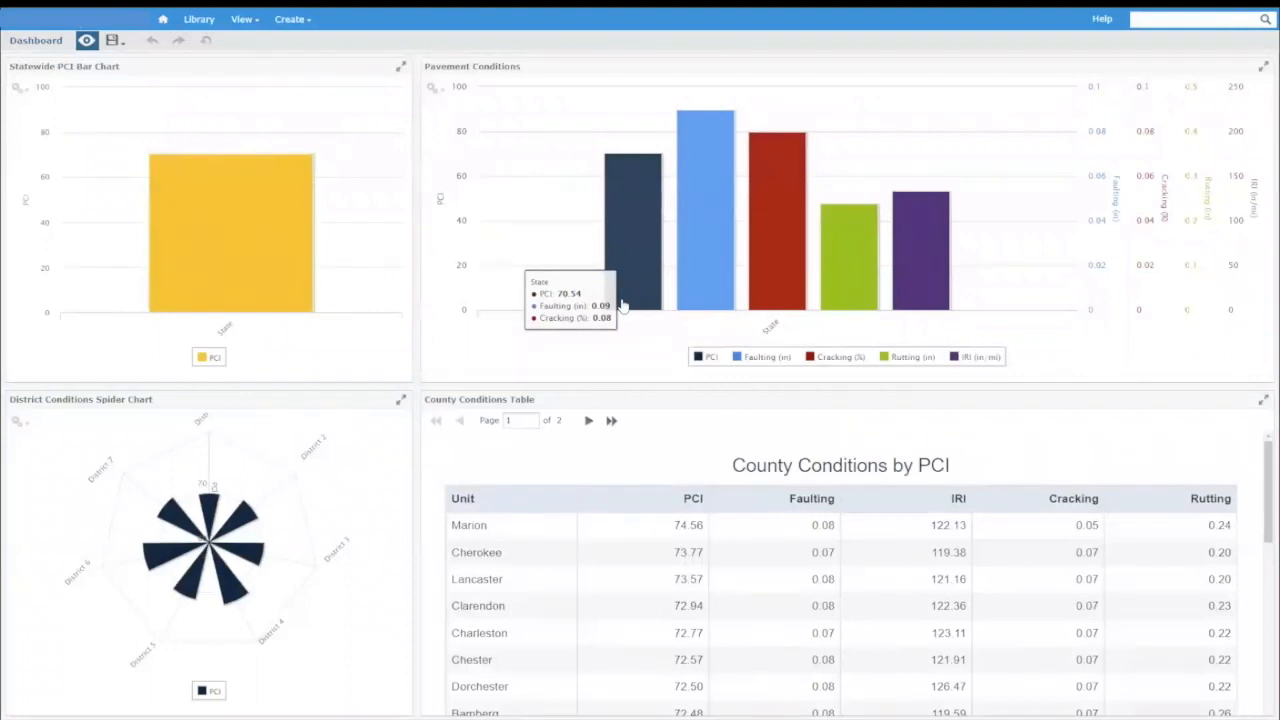
Test the Pavement Conditions drilldown from the state through District 7 and Hampton county, and again from the state through District 1.
{"action": "left_click", "coordinate": [765, 277]}
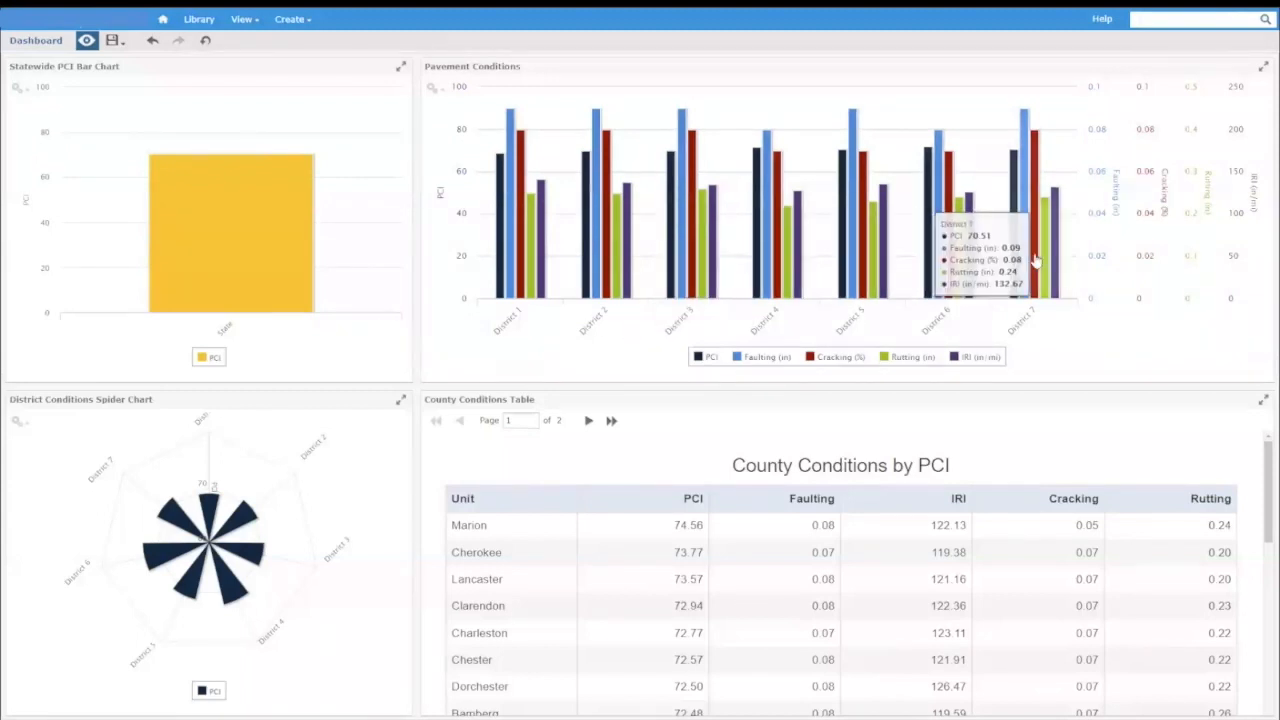
{"action": "left_click", "coordinate": [1036, 261]}
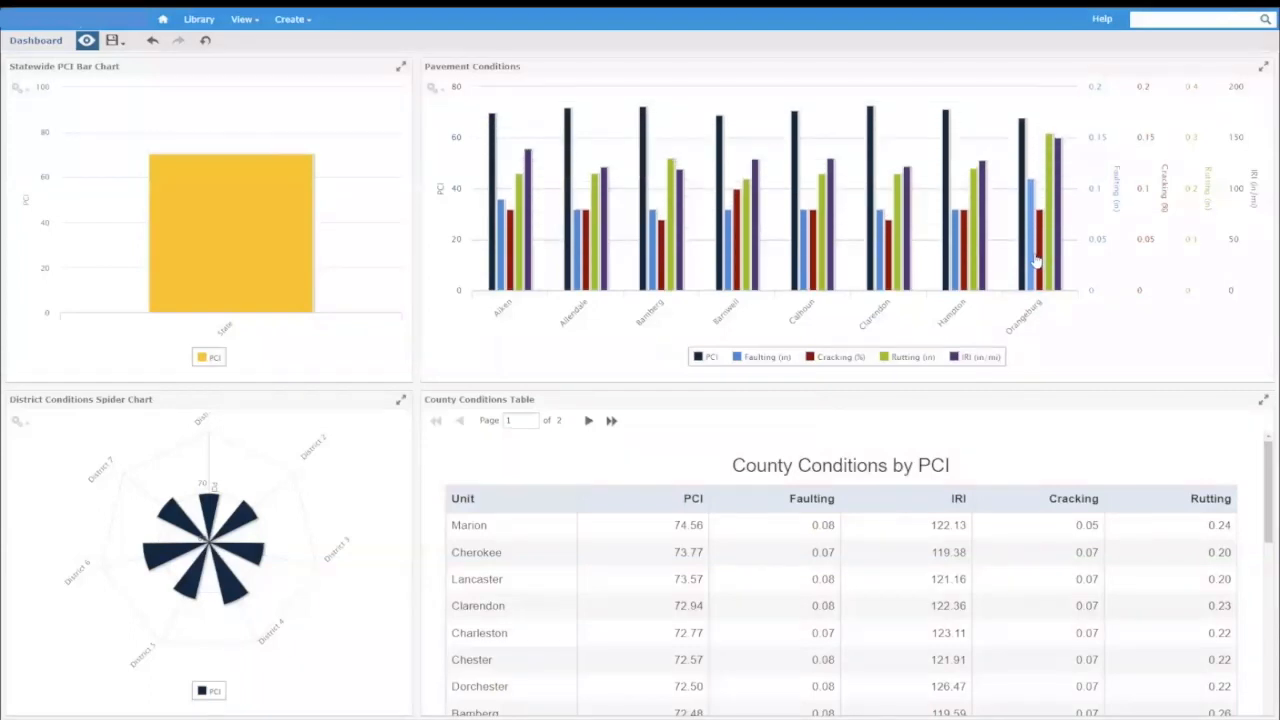
{"action": "left_click", "coordinate": [952, 250]}
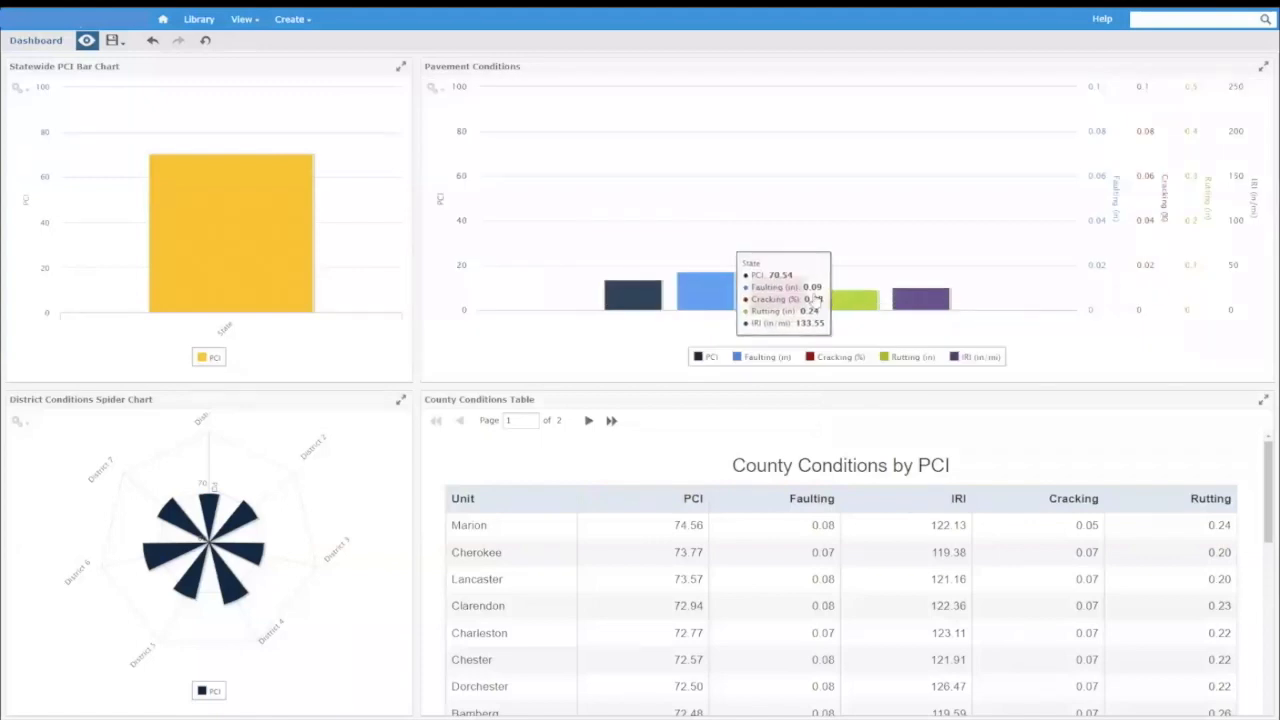
{"action": "left_click", "coordinate": [712, 262]}
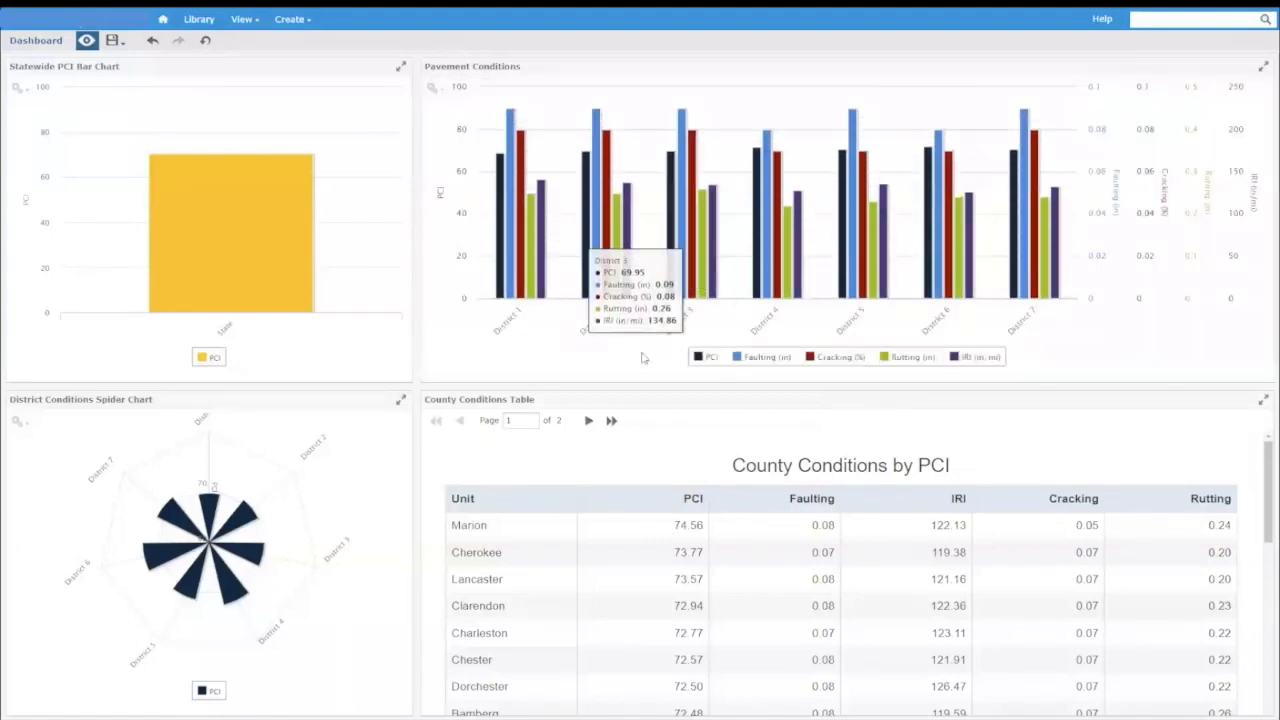
{"action": "left_click", "coordinate": [520, 274]}
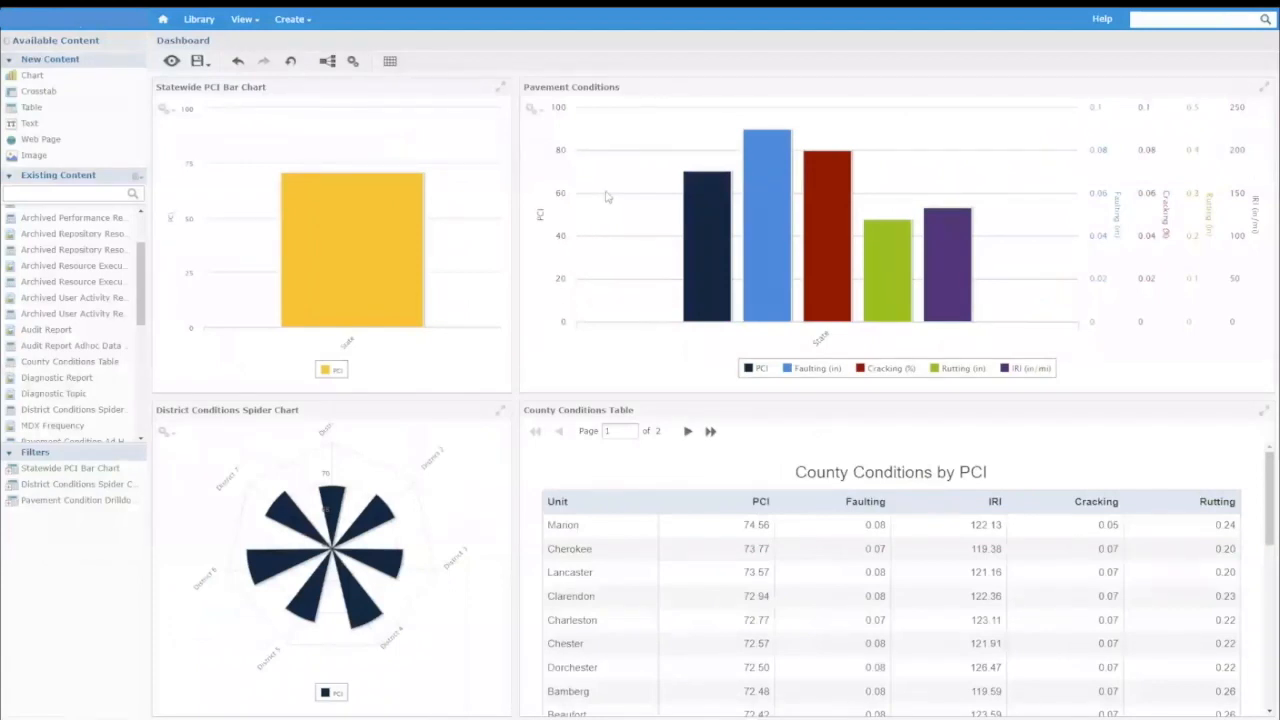
Show the export button on the Pavement Conditions dashlet through its dashlet properties, and save the dashboard.
{"action": "right_click", "coordinate": [613, 177]}
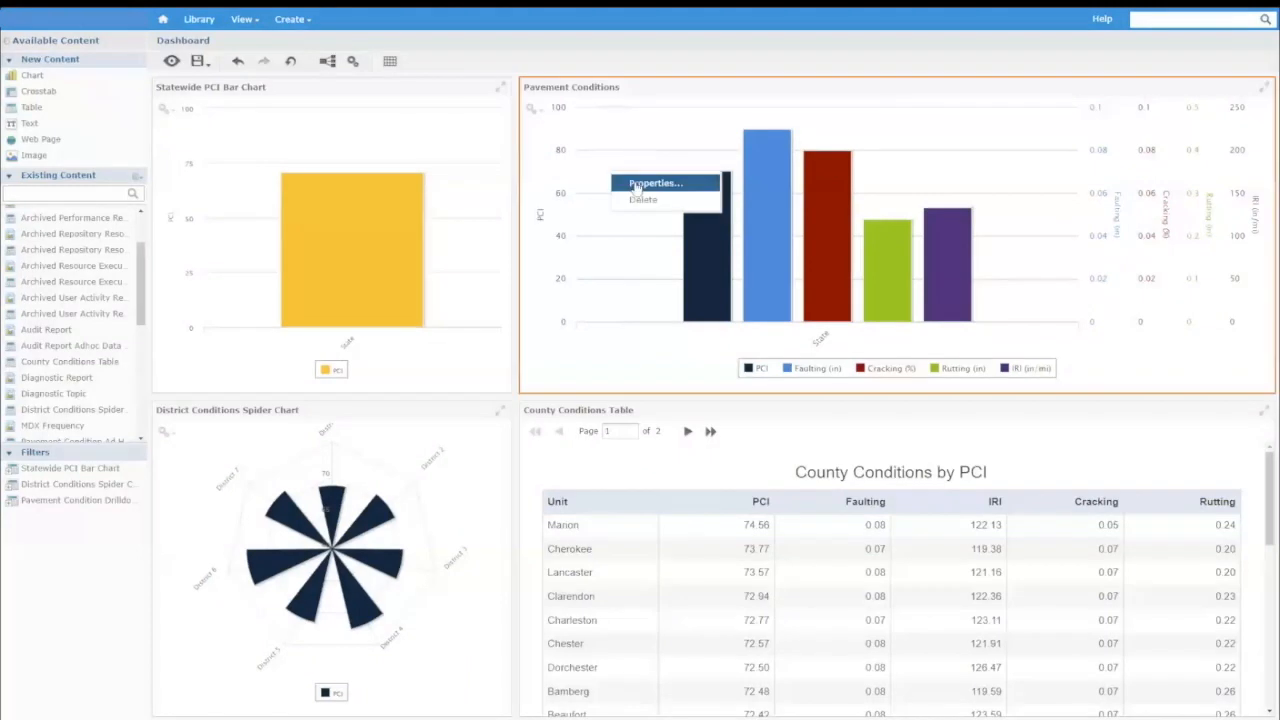
{"action": "left_click", "coordinate": [636, 186]}
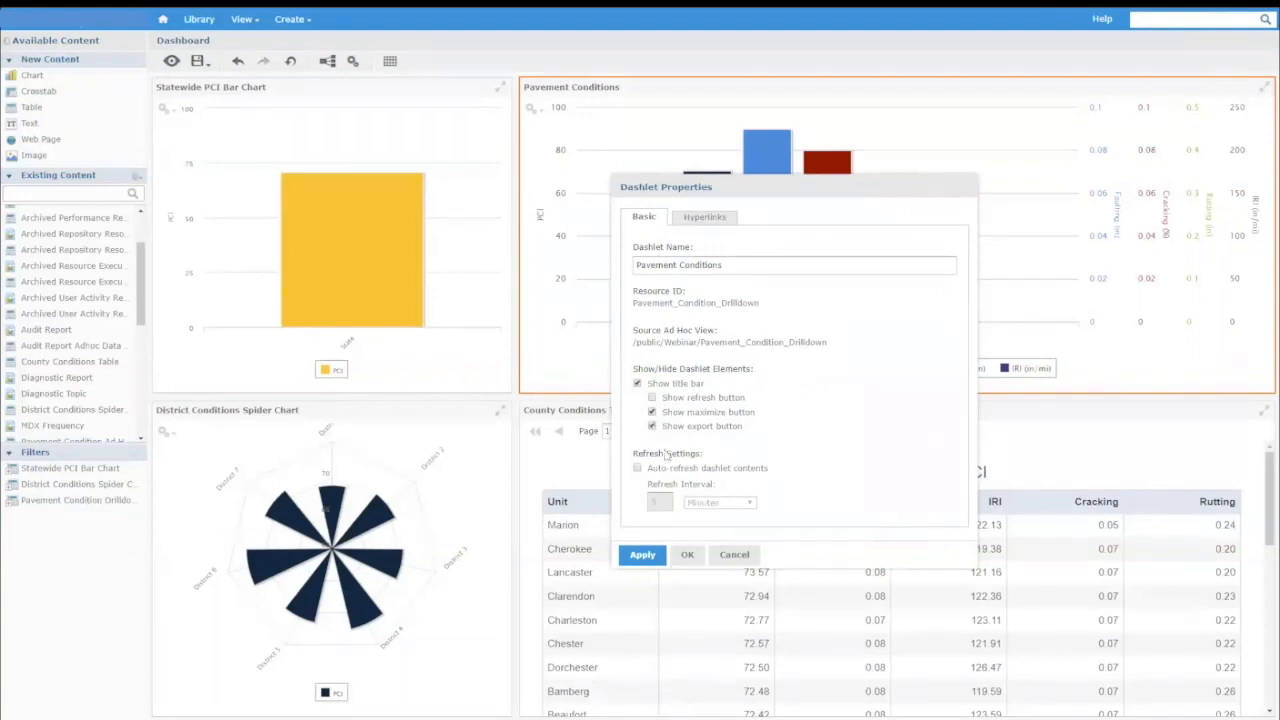
{"action": "left_click", "coordinate": [686, 556]}
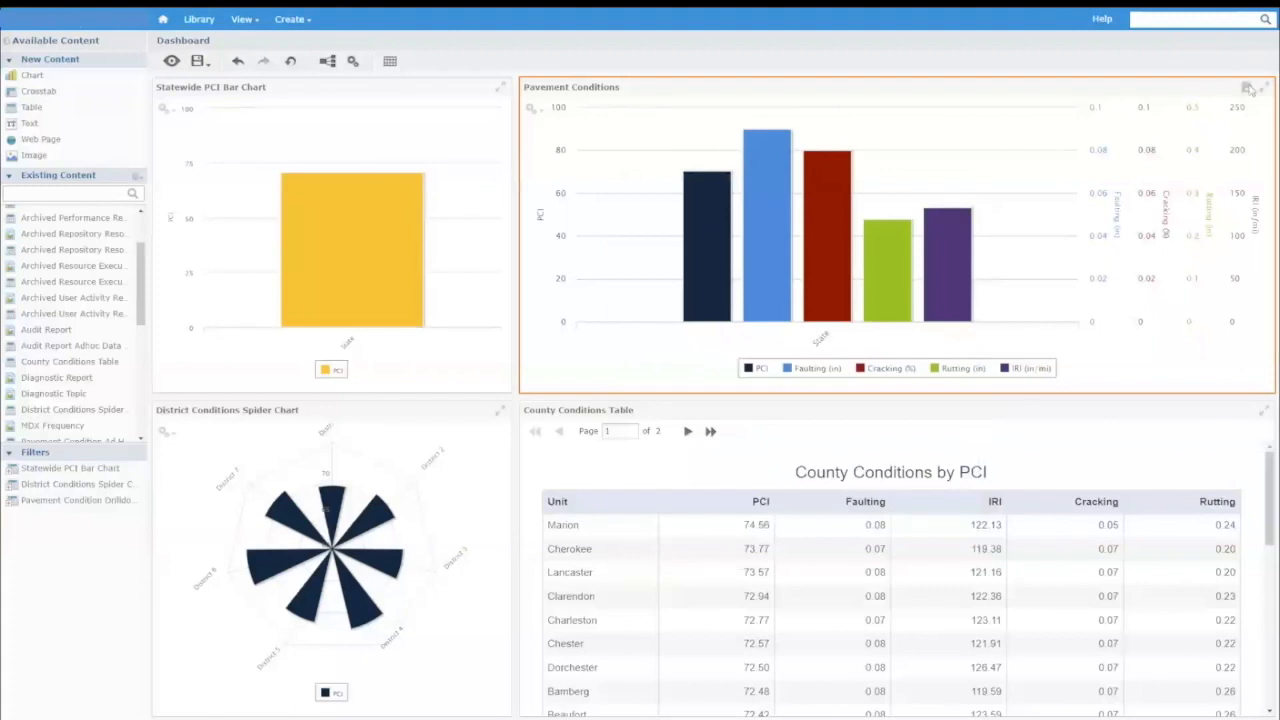
{"action": "left_click", "coordinate": [198, 62]}
{"action": "left_click", "coordinate": [203, 84]}
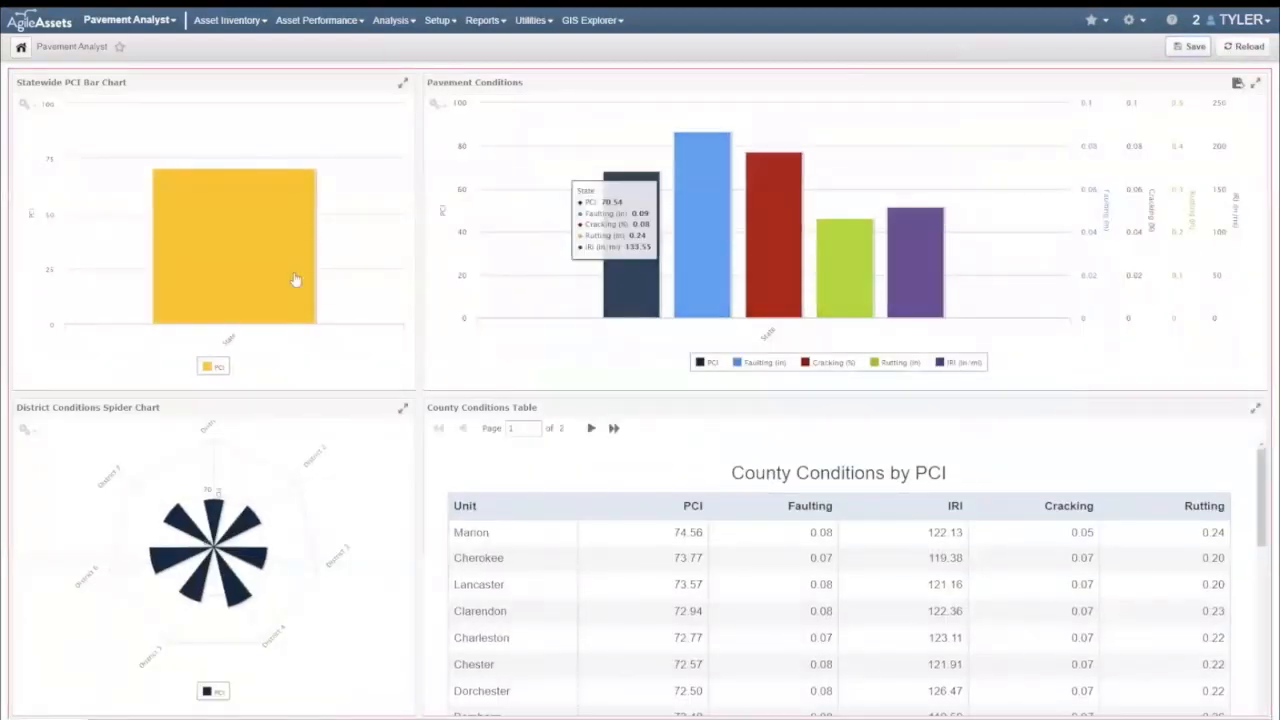
Drill down in the Pavement Conditions chart from the state to the counties of District 3.
{"action": "left_click", "coordinate": [641, 295]}
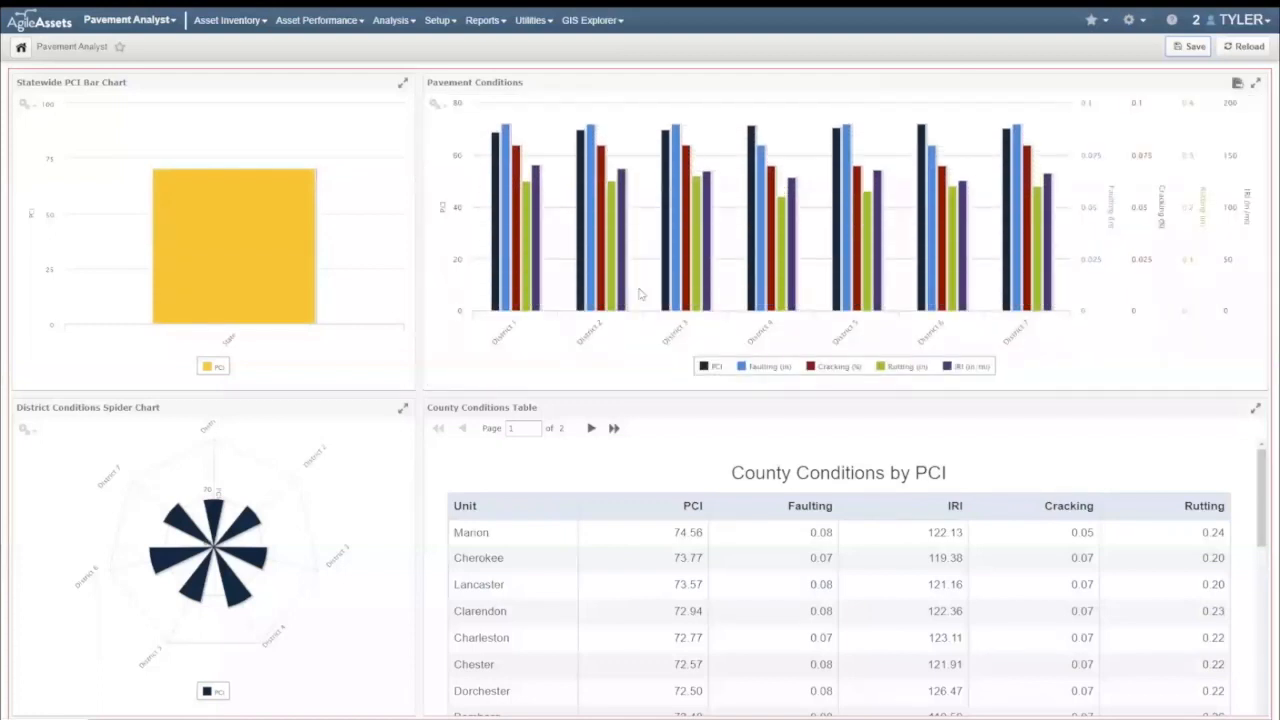
{"action": "mouse_move", "coordinate": [615, 318]}
{"action": "left_click", "coordinate": [677, 257]}
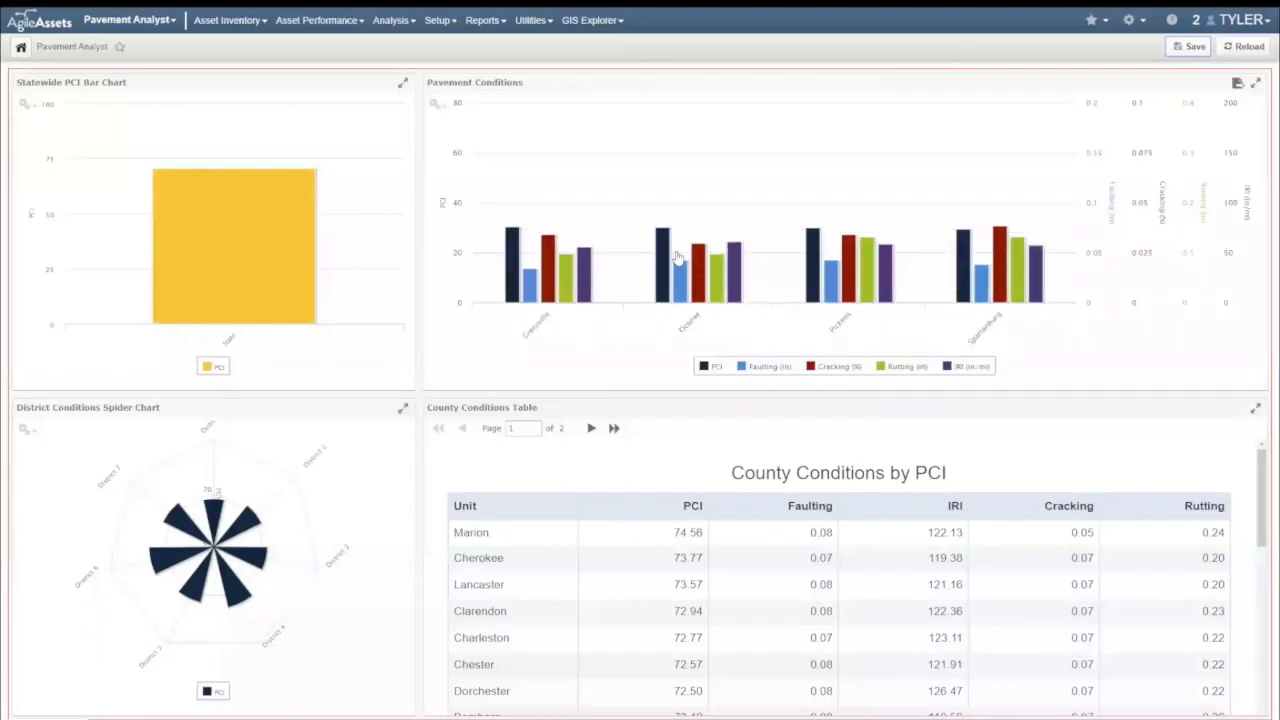
Export the drilled-down Pavement Conditions chart as a PDF and open the downloaded file.
{"action": "left_click", "coordinate": [1237, 84]}
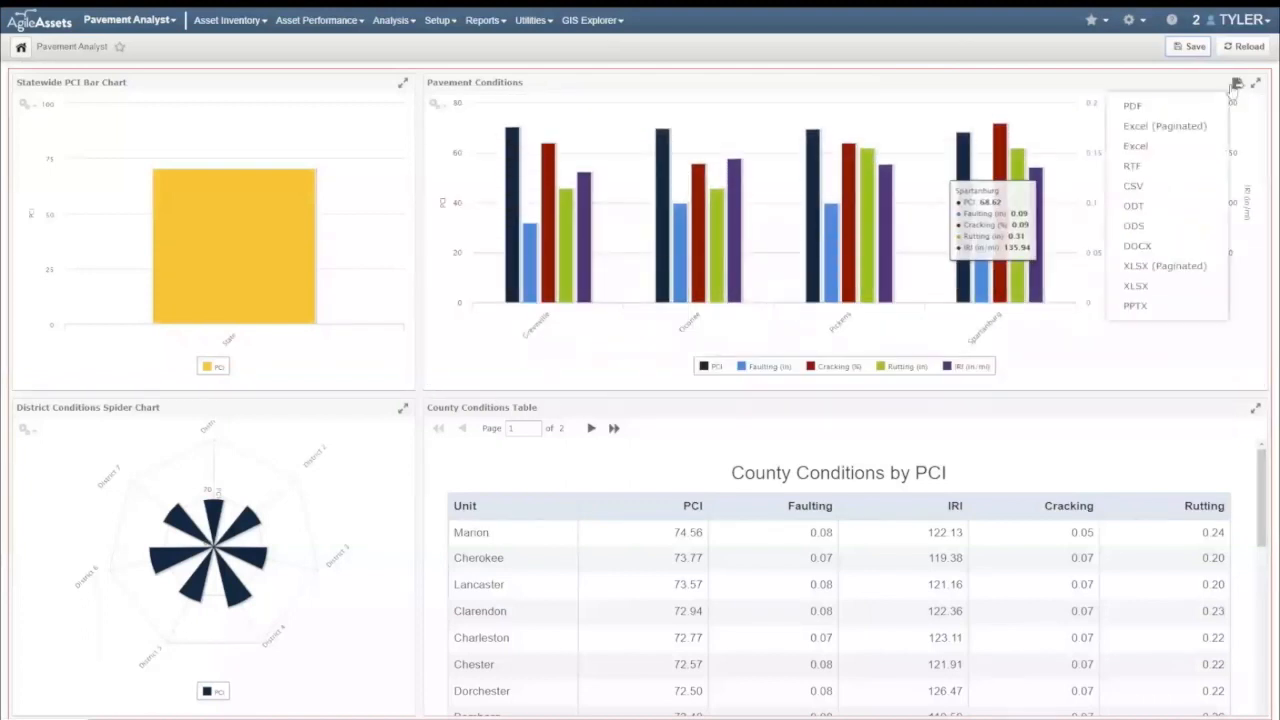
{"action": "left_click", "coordinate": [1176, 111]}
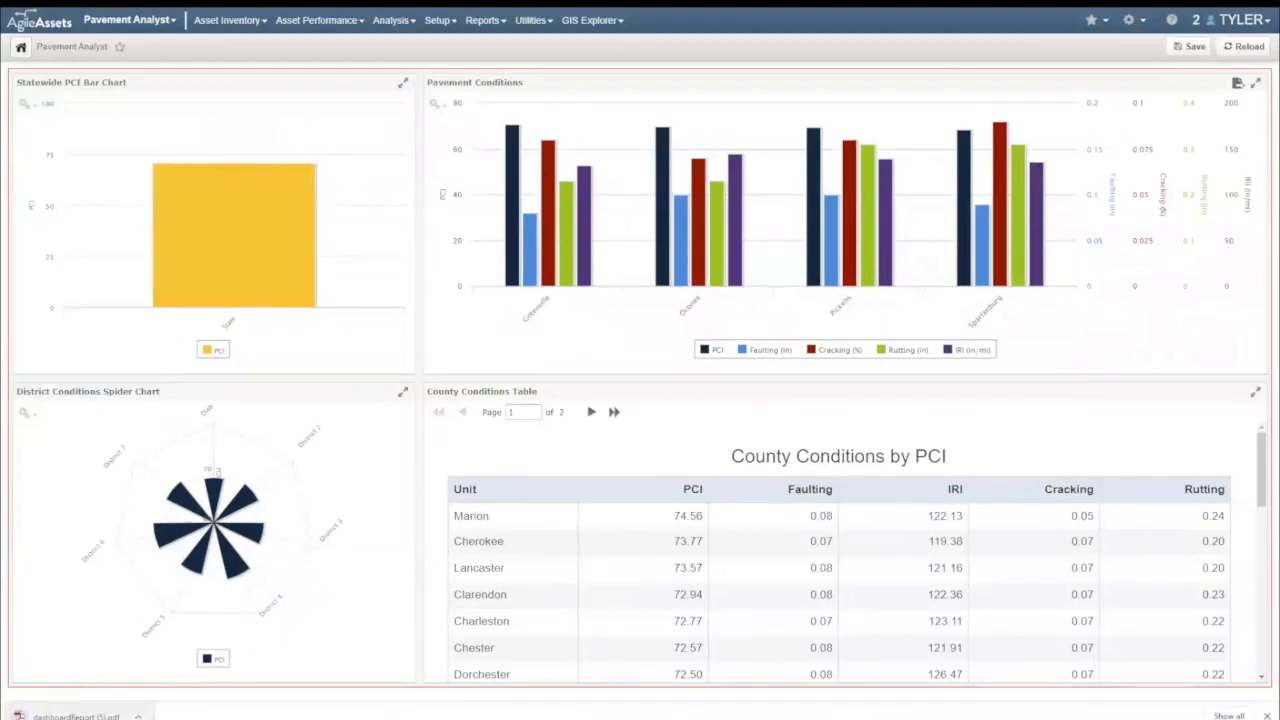
{"action": "left_click", "coordinate": [76, 716]}
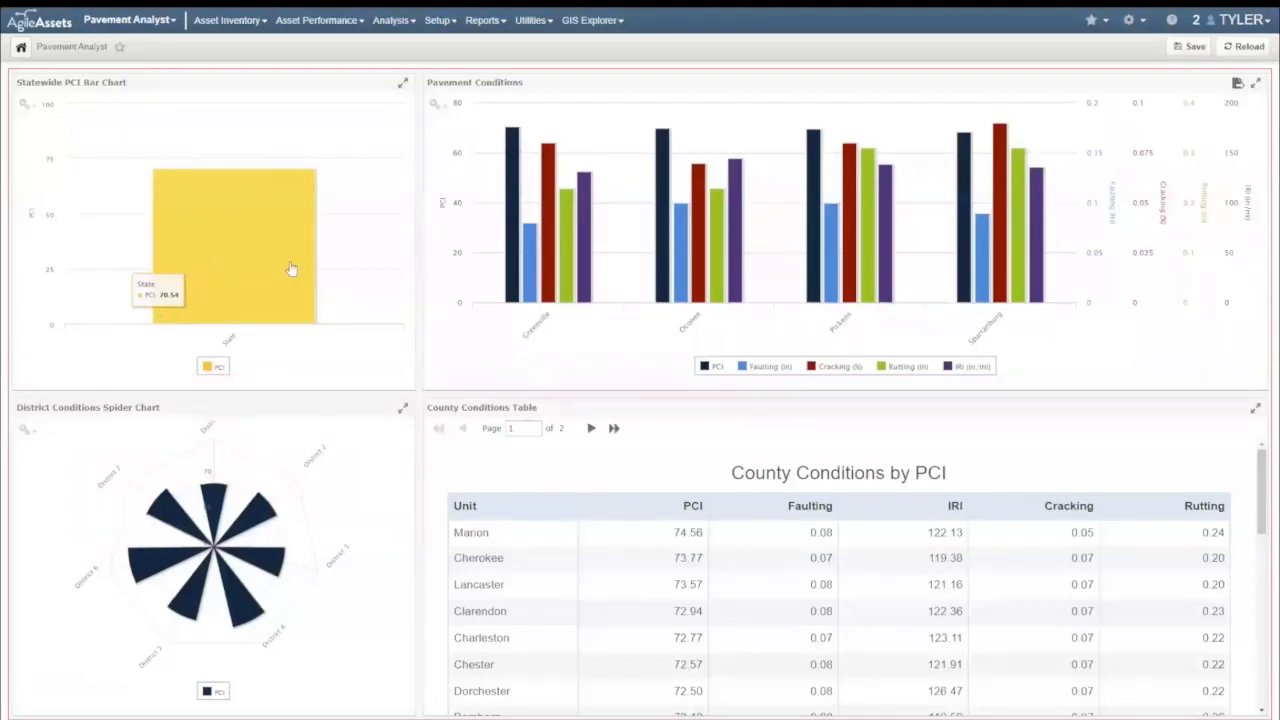
{"action": "mouse_move", "coordinate": [985, 200]}
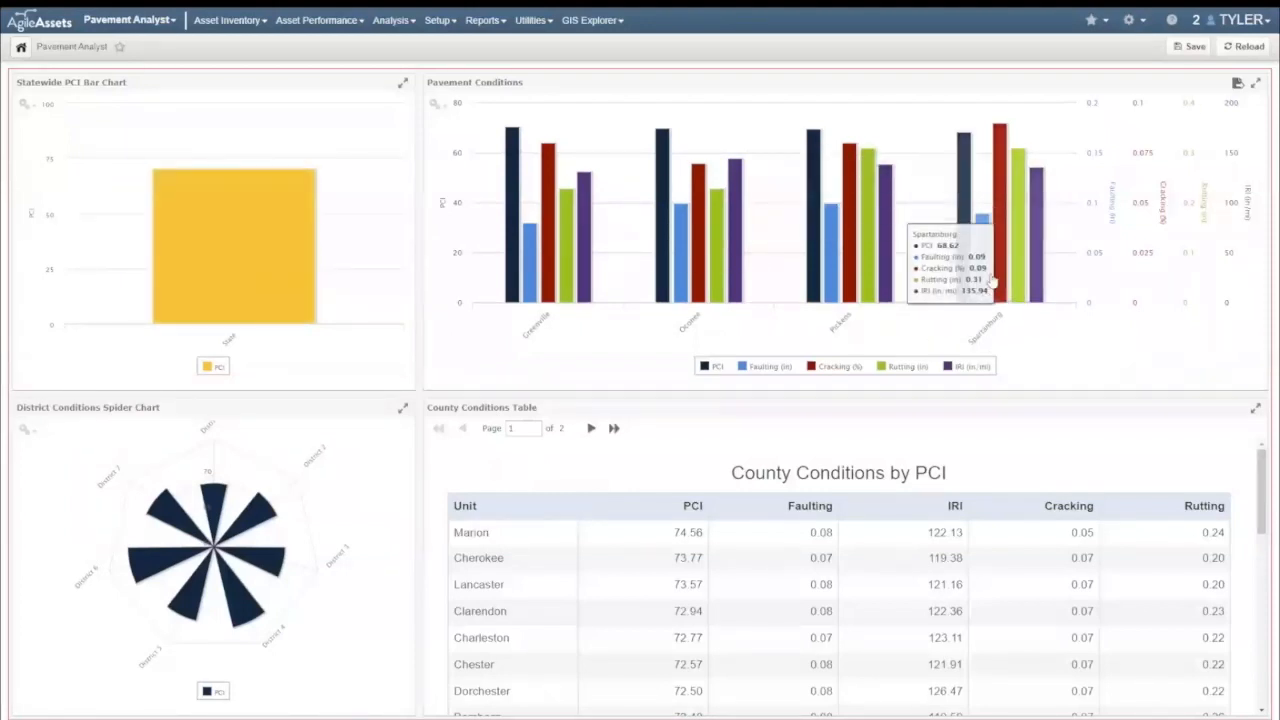